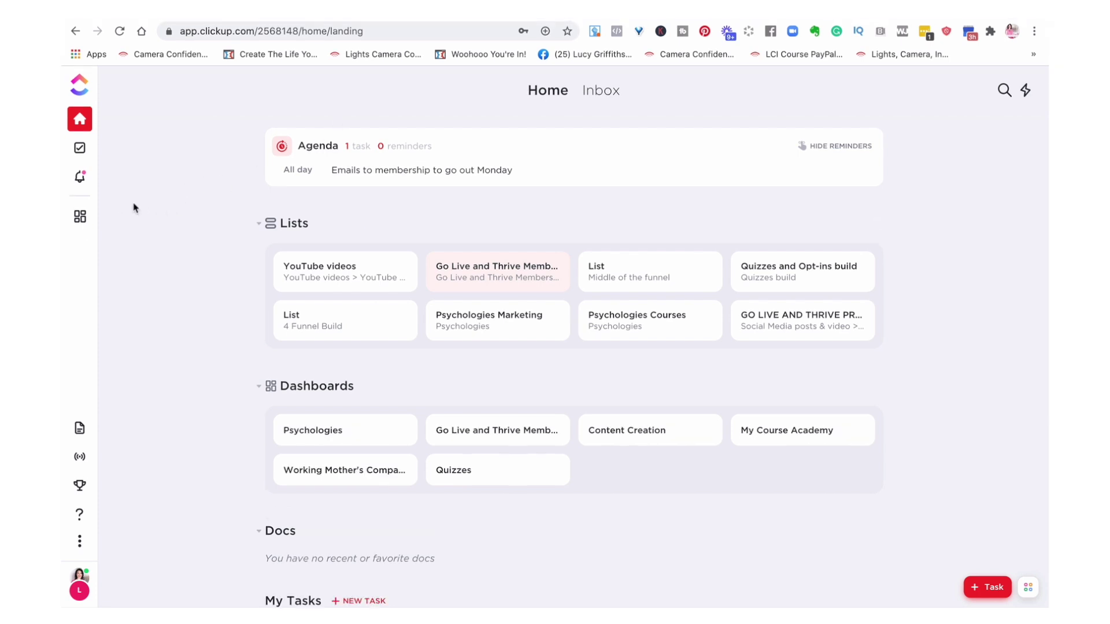
Open the Psychologies dashboard and move the Looboo List dashboard widget up directly beneath the Psychologies widget
{"action": "left_click", "coordinate": [79, 218]}
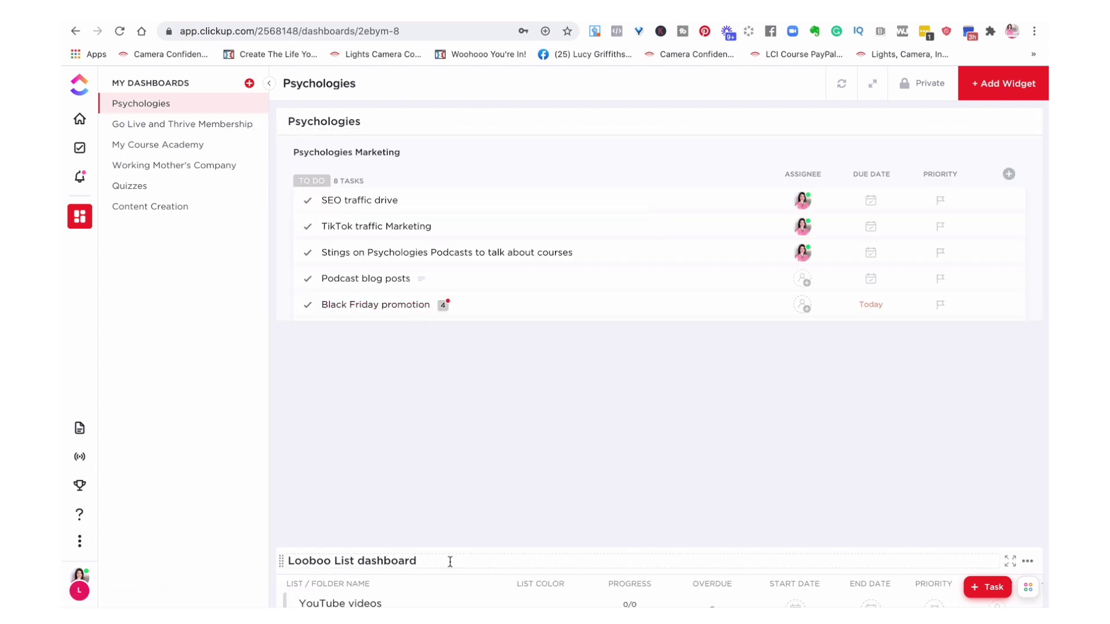
{"action": "left_click_drag", "start_coordinate": [281, 561], "coordinate": [294, 266]}
{"action": "scroll", "coordinate": [446, 416], "scroll_direction": "down", "scroll_amount": 1}
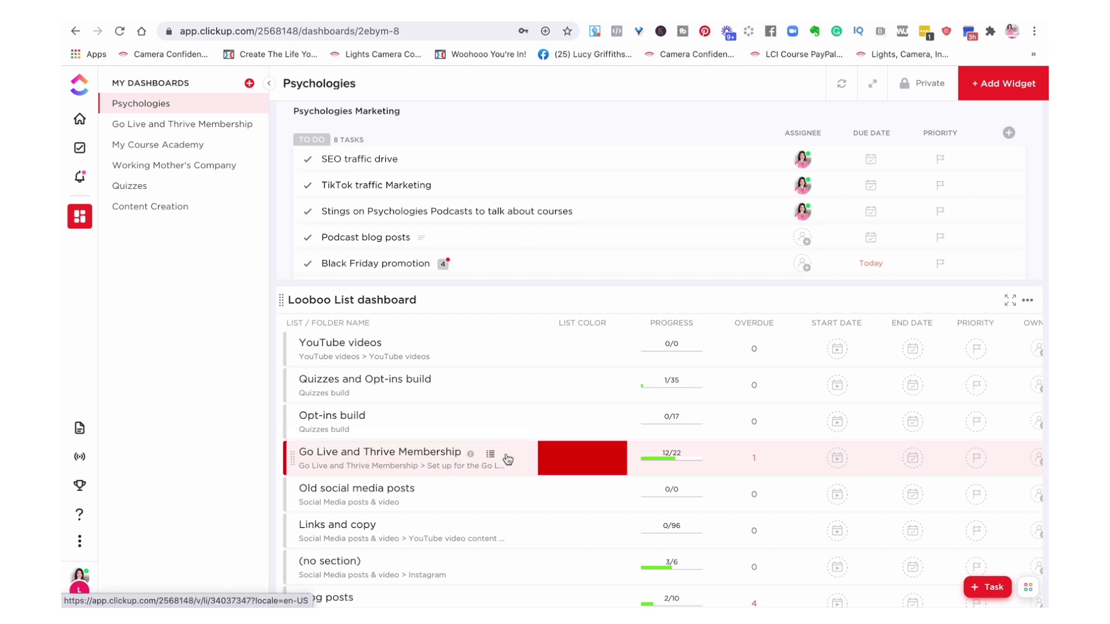
Open the Go Live and Thrive Membership list from Home and review its tasks as a board and as a calendar
{"action": "left_click", "coordinate": [80, 118]}
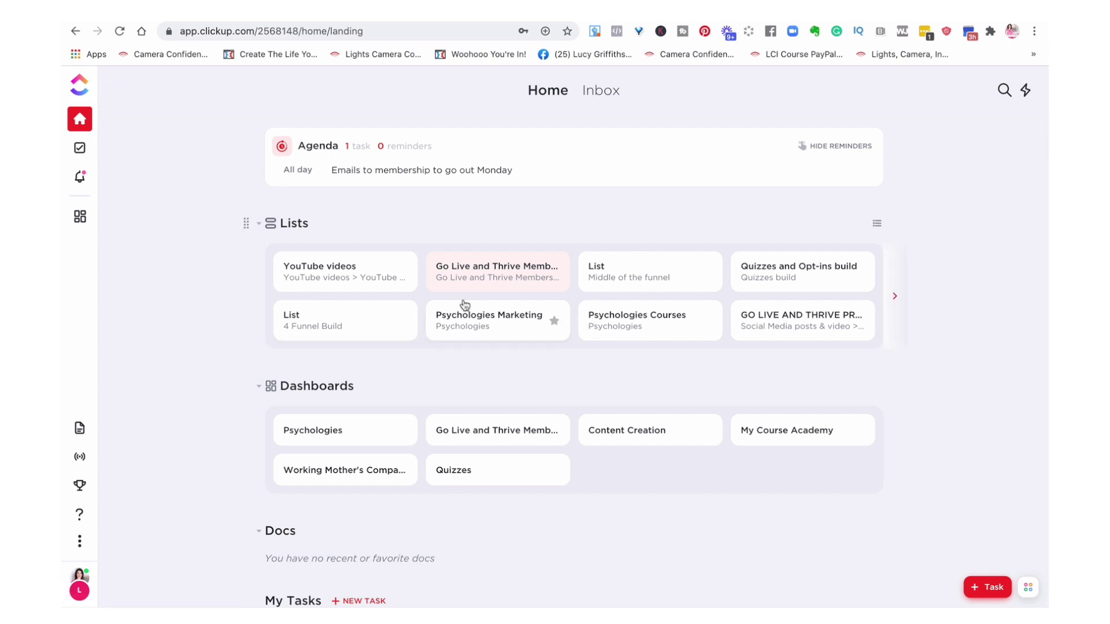
{"action": "left_click", "coordinate": [485, 269]}
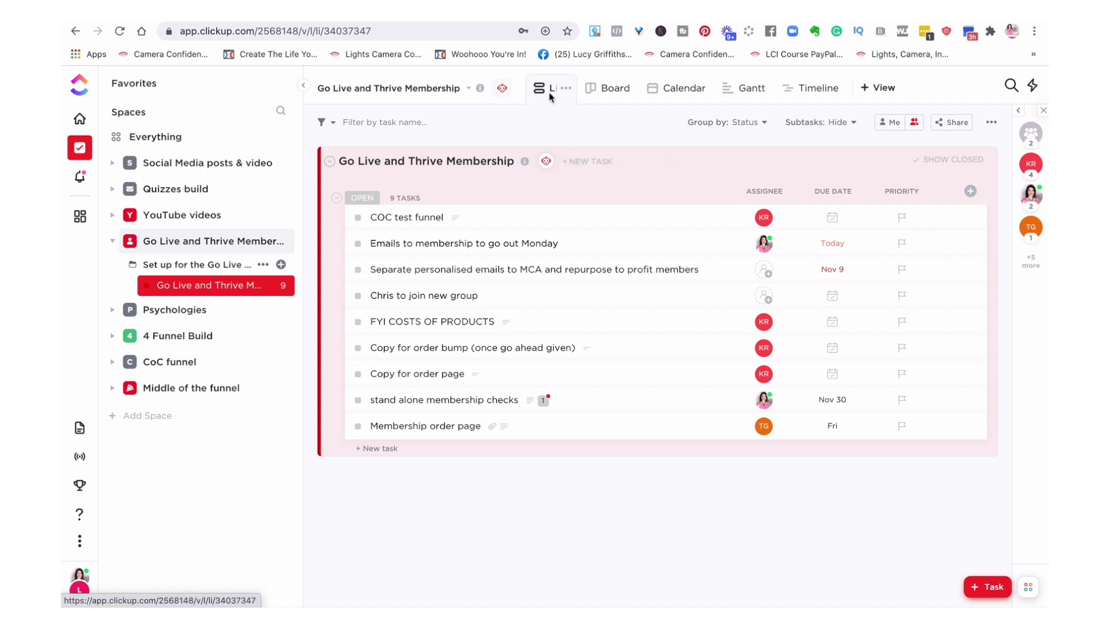
{"action": "left_click", "coordinate": [609, 90]}
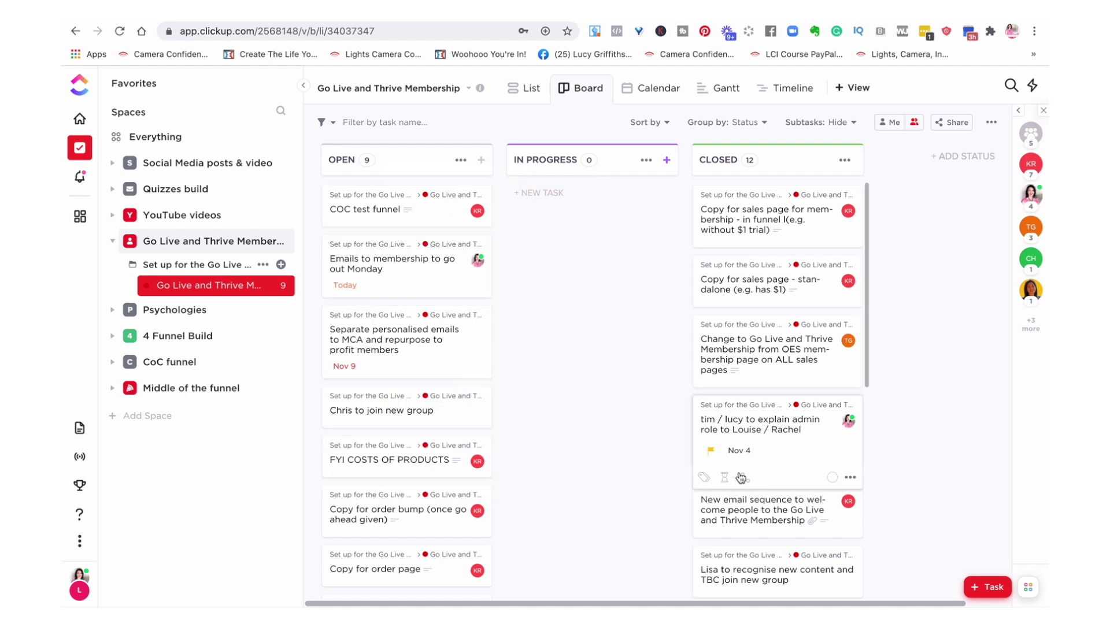
{"action": "left_click_drag", "start_coordinate": [867, 312], "coordinate": [904, 260]}
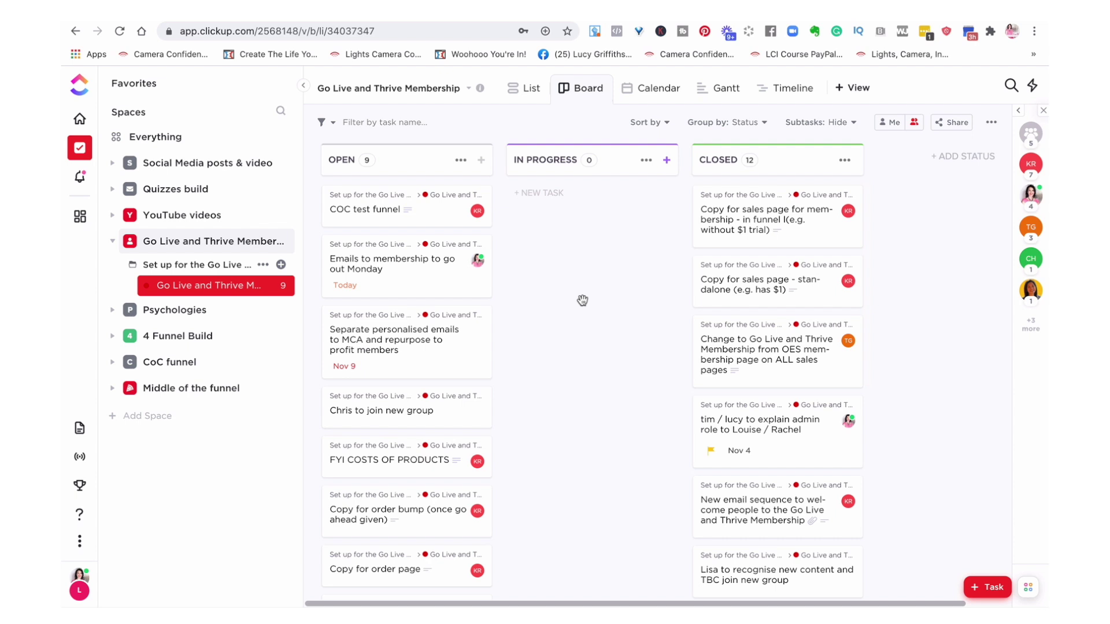
{"action": "left_click", "coordinate": [652, 92]}
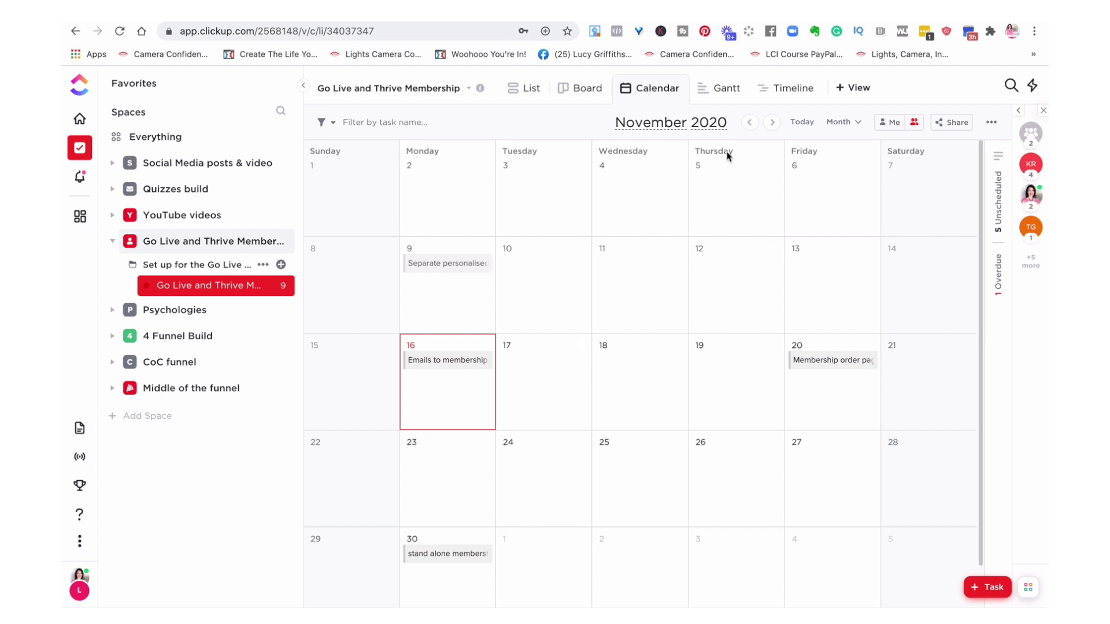
Examine the list's Gantt chart in full screen, including the early November tasks, and return to the normal window
{"action": "left_click", "coordinate": [733, 92]}
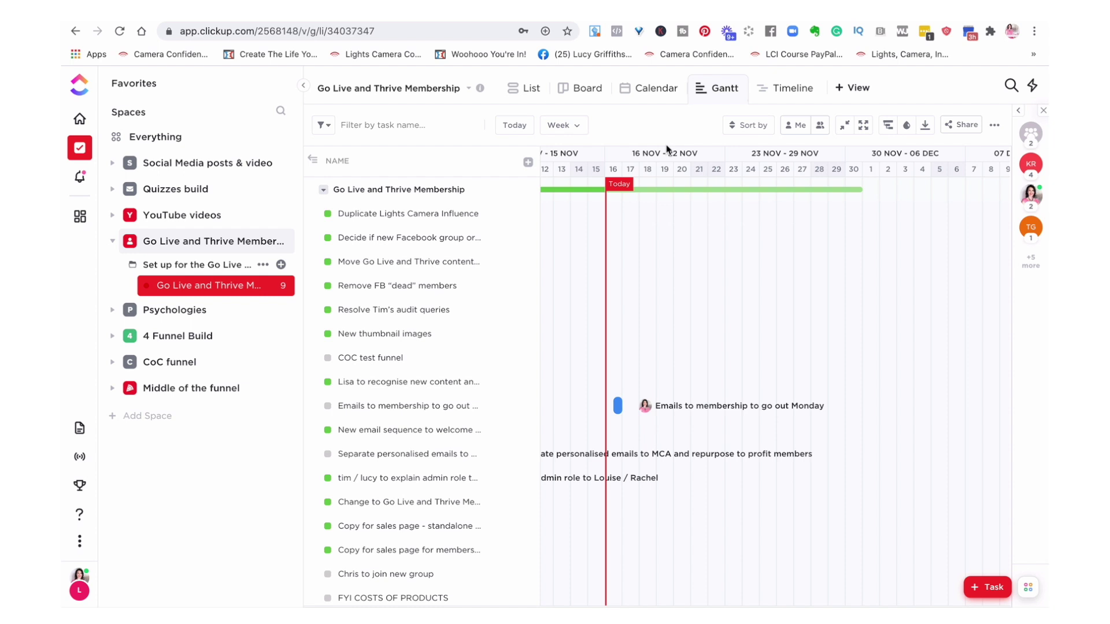
{"action": "left_click", "coordinate": [863, 129]}
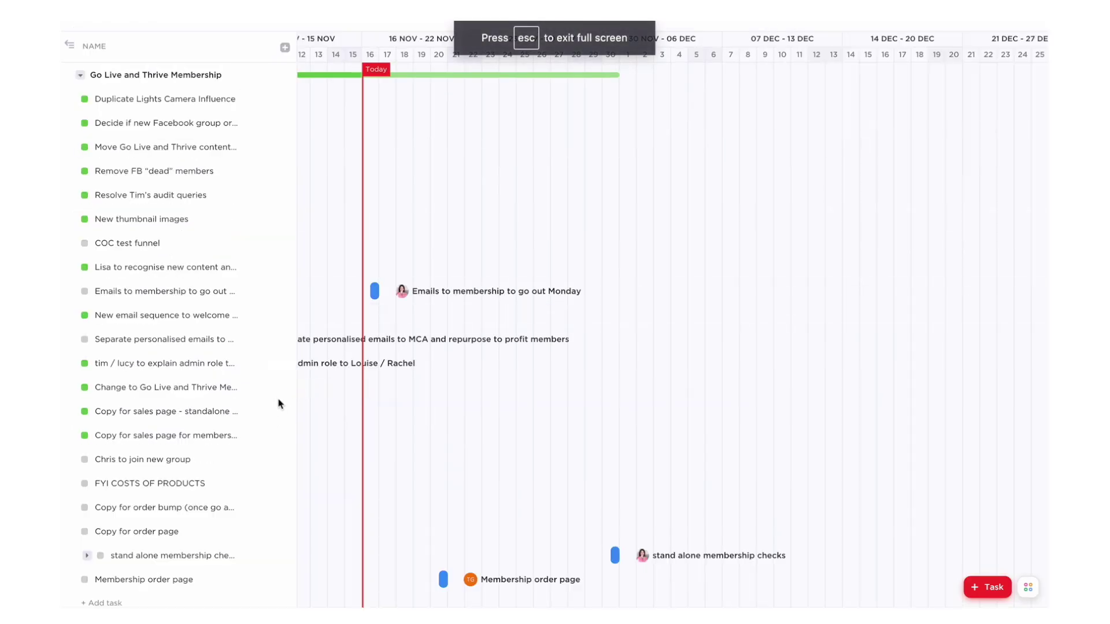
{"action": "scroll", "coordinate": [451, 131], "scroll_direction": "left", "scroll_amount": 2}
{"action": "left_click_drag", "start_coordinate": [451, 130], "coordinate": [612, 188]}
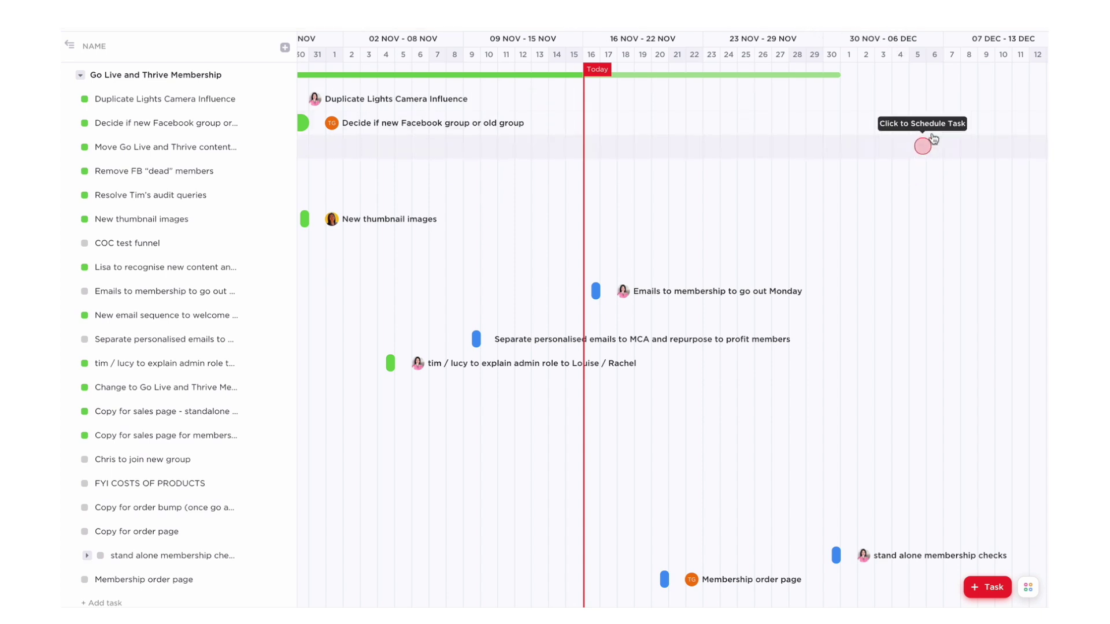
{"action": "left_click", "coordinate": [901, 20]}
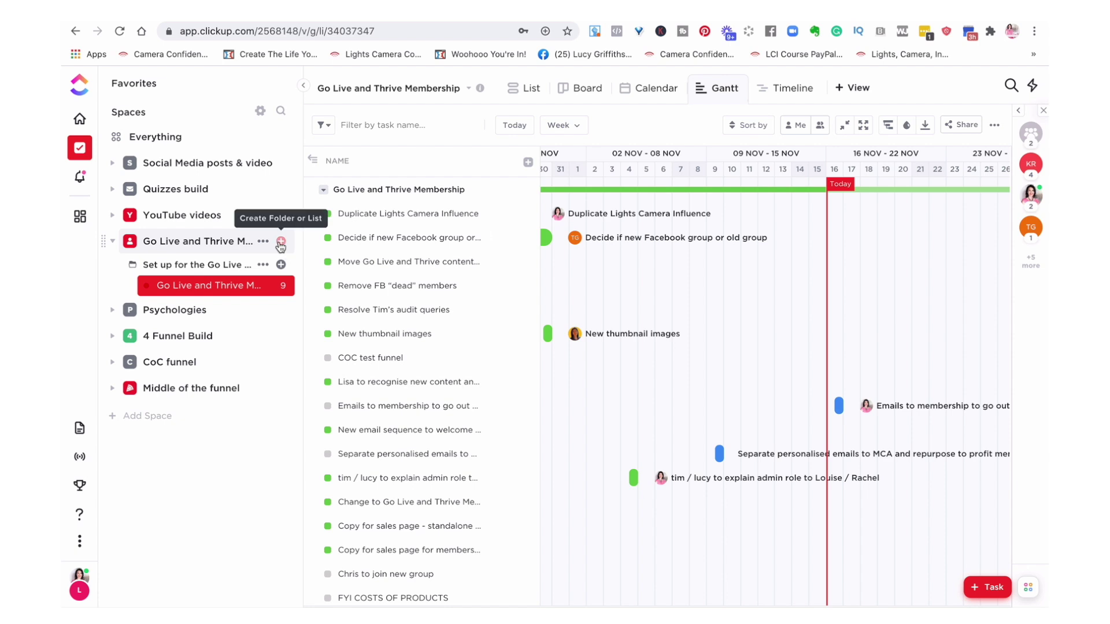
{"action": "left_click", "coordinate": [281, 241]}
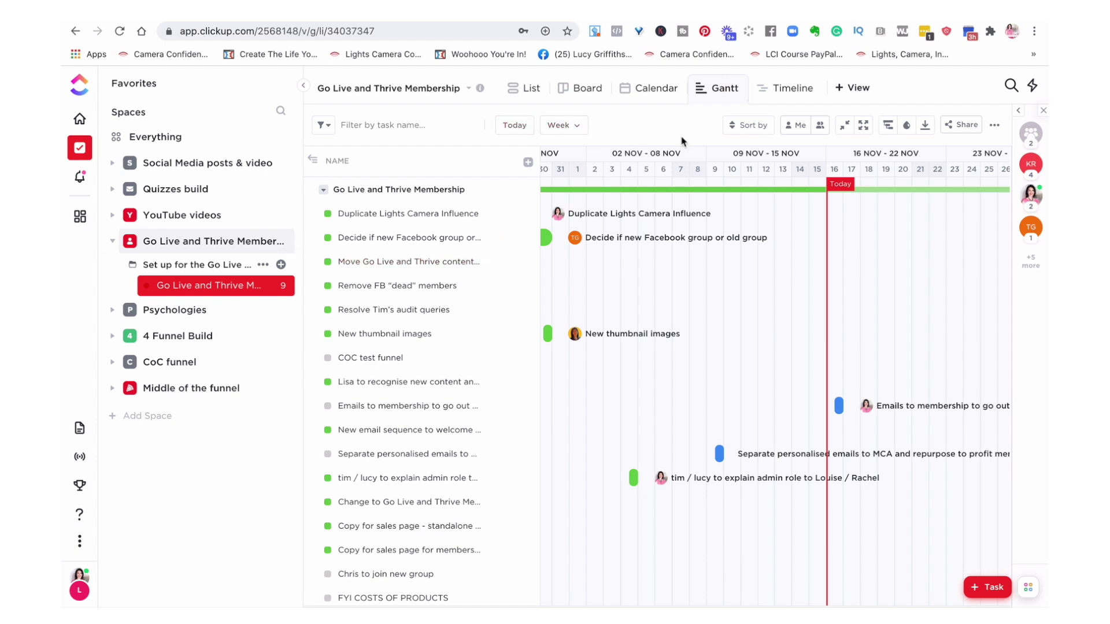
Add a task named "test" to the Go Live and Thrive Membership list in List view
{"action": "left_click", "coordinate": [527, 90]}
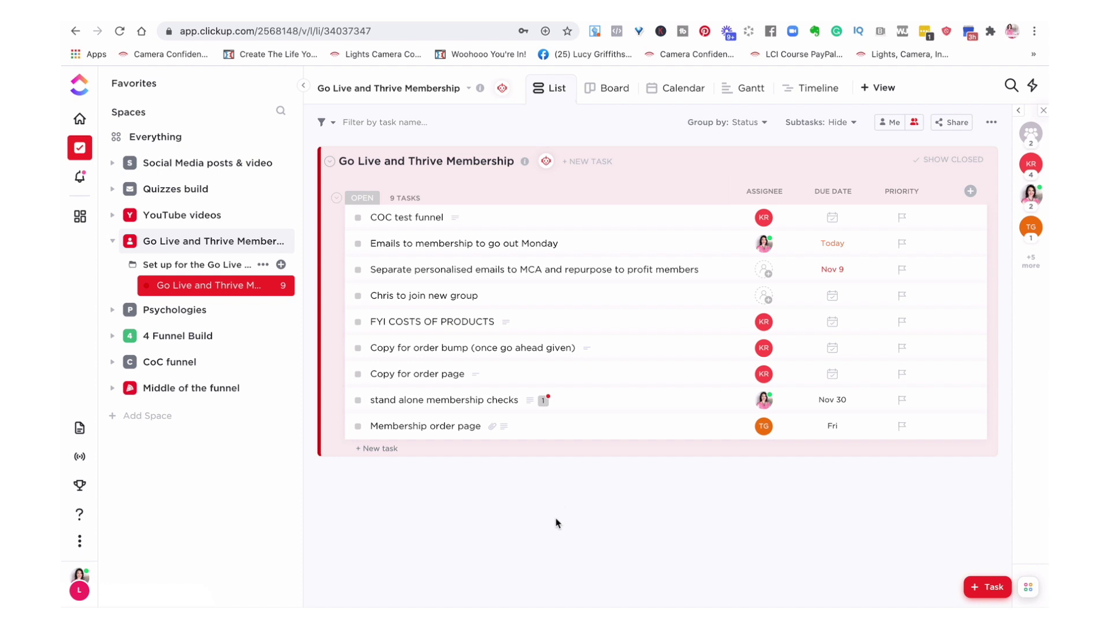
{"action": "left_click", "coordinate": [389, 455]}
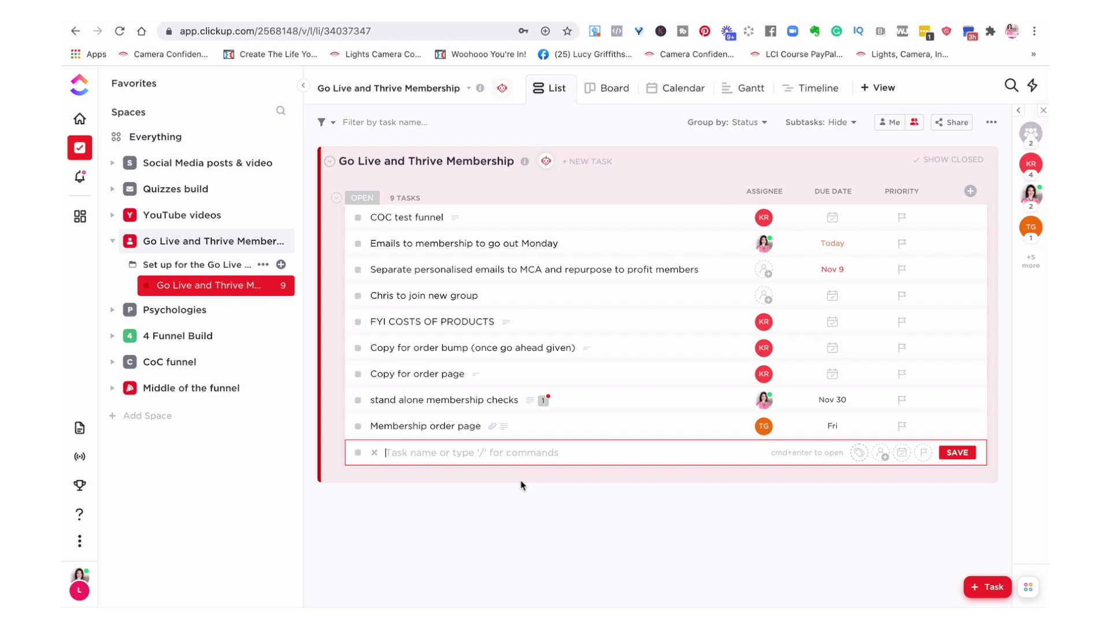
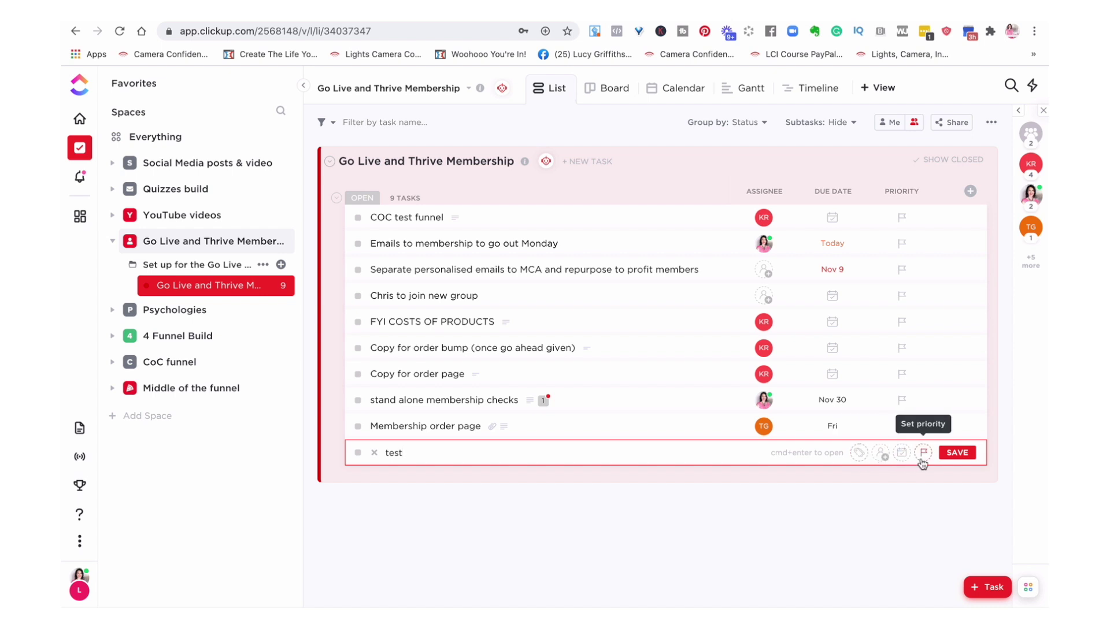
{"action": "left_click", "coordinate": [957, 452]}
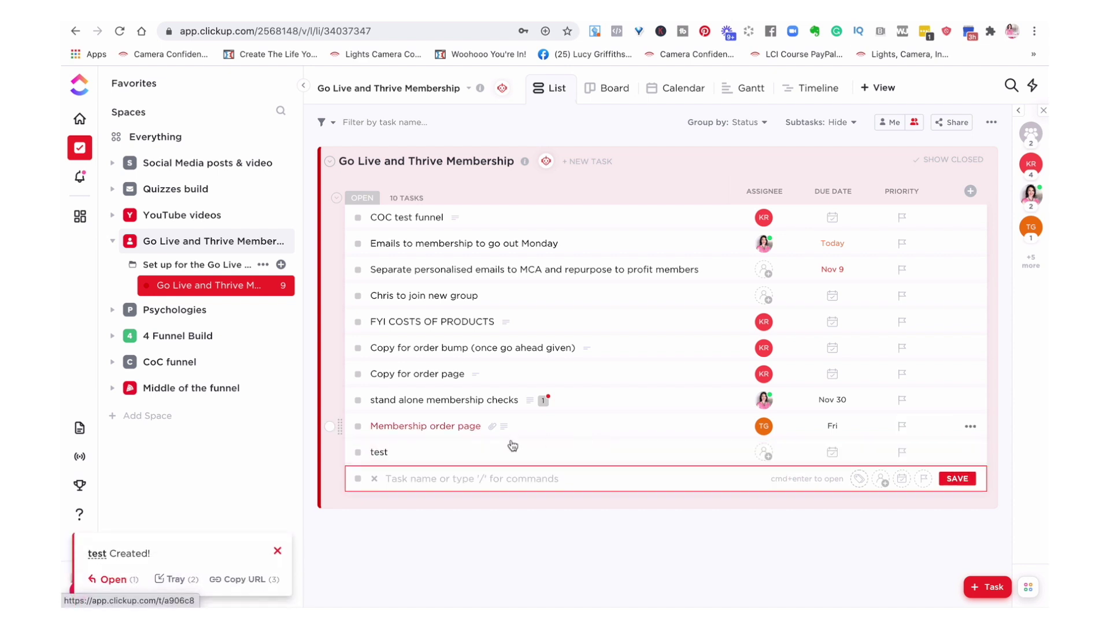
Open the "test" task and add a subtask named "type this"
{"action": "left_click", "coordinate": [379, 452]}
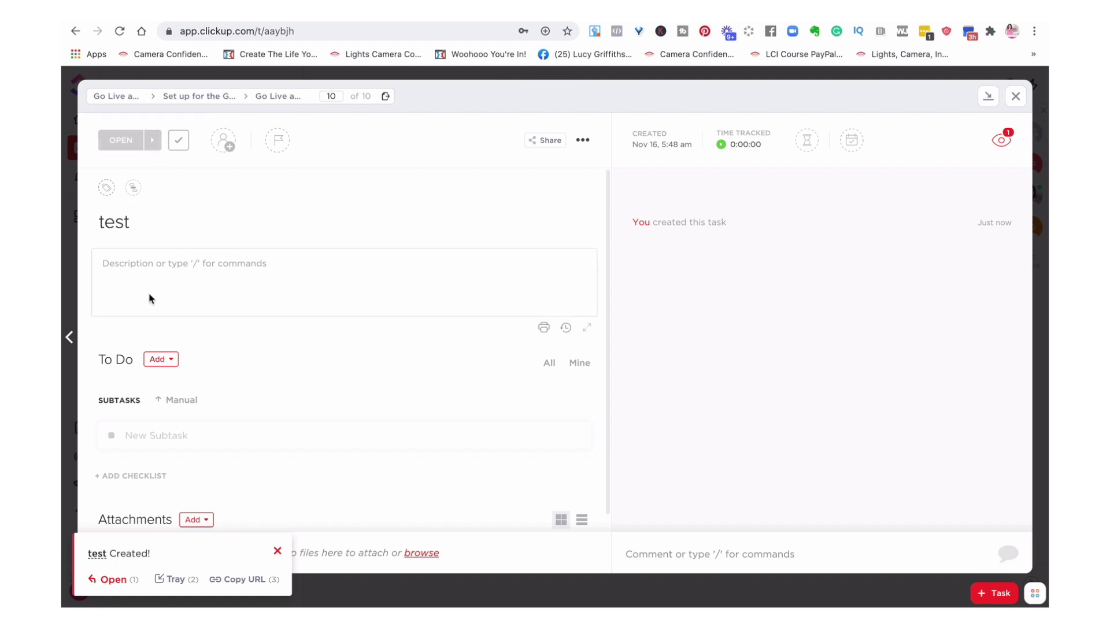
{"action": "left_click", "coordinate": [142, 436]}
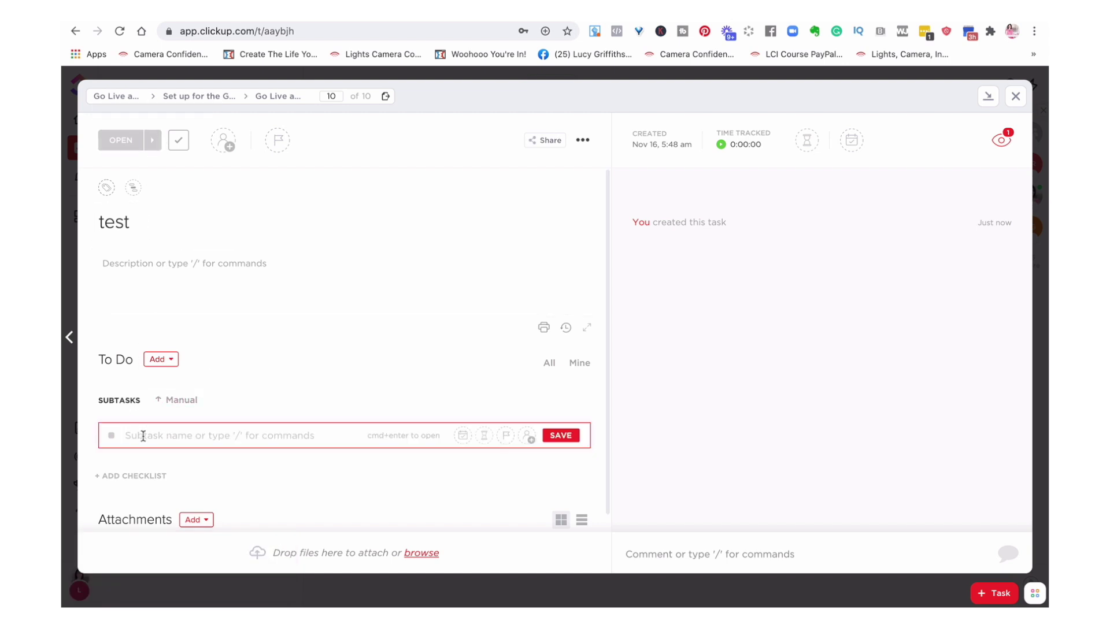
{"action": "type", "text": "type this"}
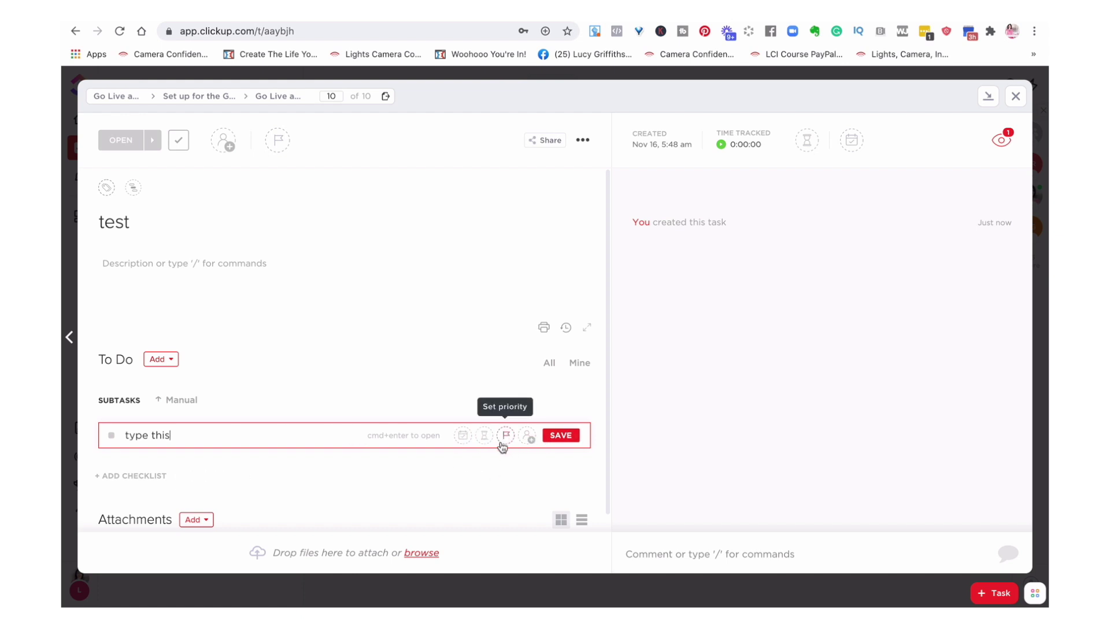
{"action": "left_click", "coordinate": [566, 438]}
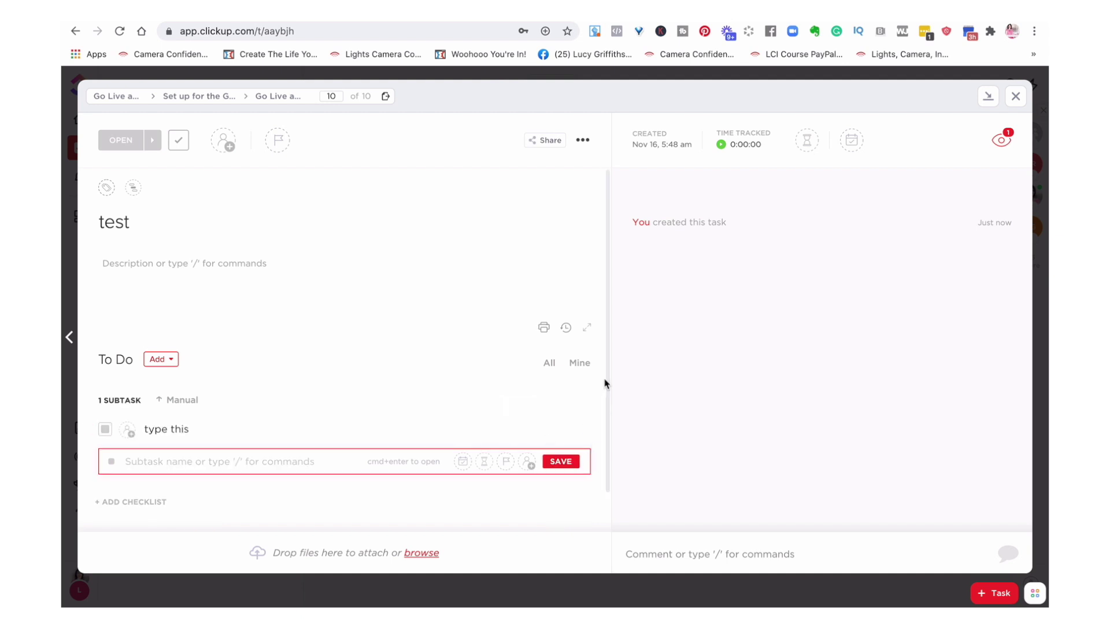
Review the "test" task's sections and its sharing options, and close the task
{"action": "scroll", "coordinate": [605, 385], "scroll_direction": "down", "scroll_amount": 2}
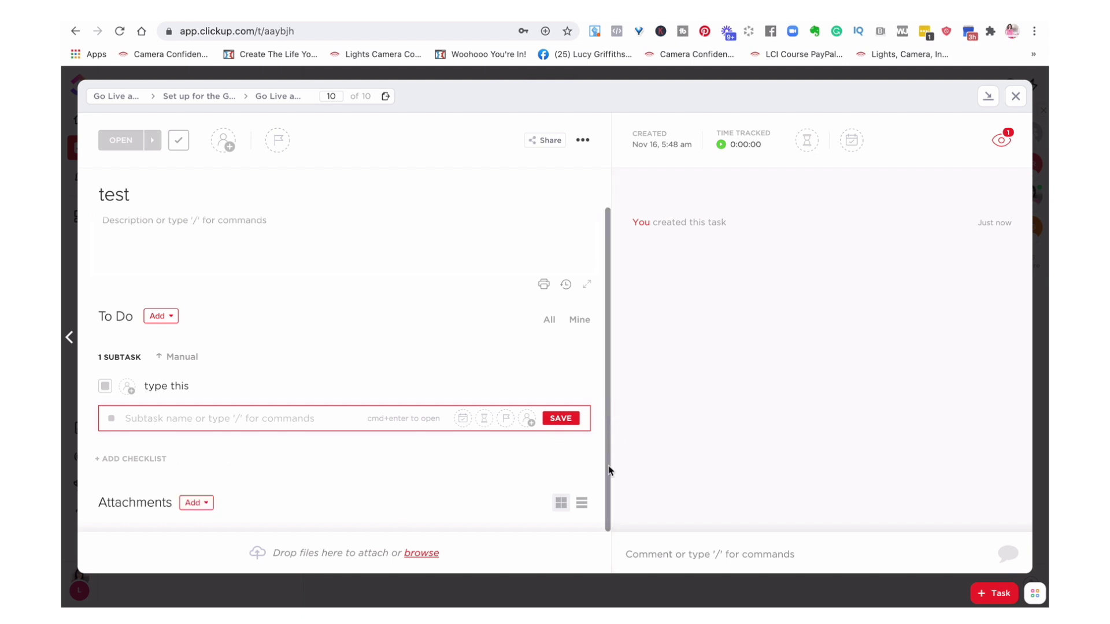
{"action": "left_click_drag", "start_coordinate": [610, 489], "coordinate": [624, 275]}
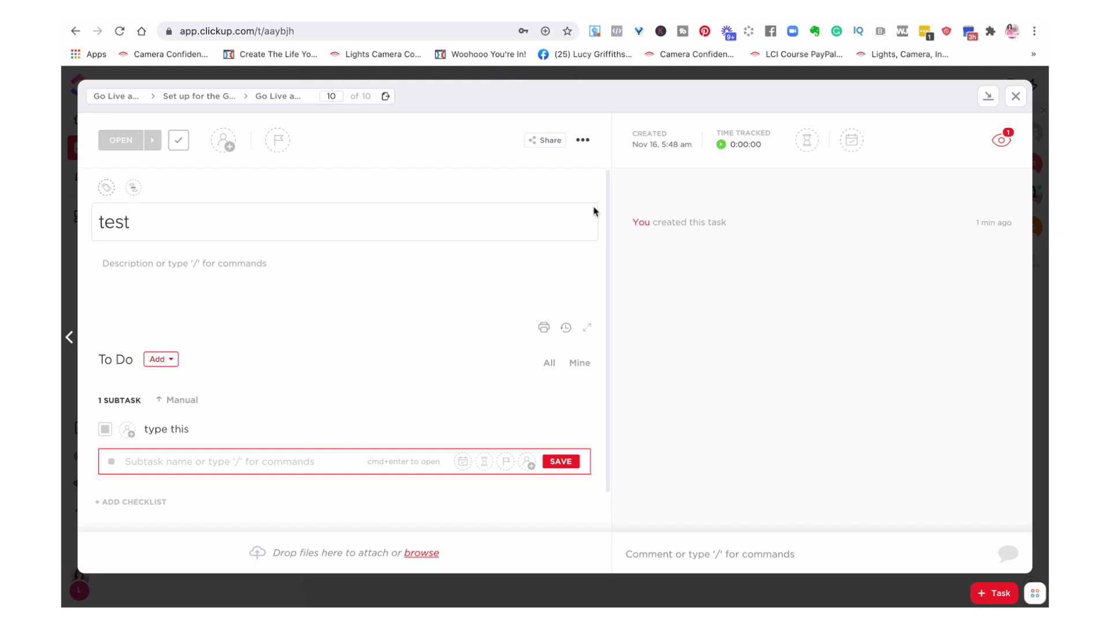
{"action": "left_click", "coordinate": [545, 140]}
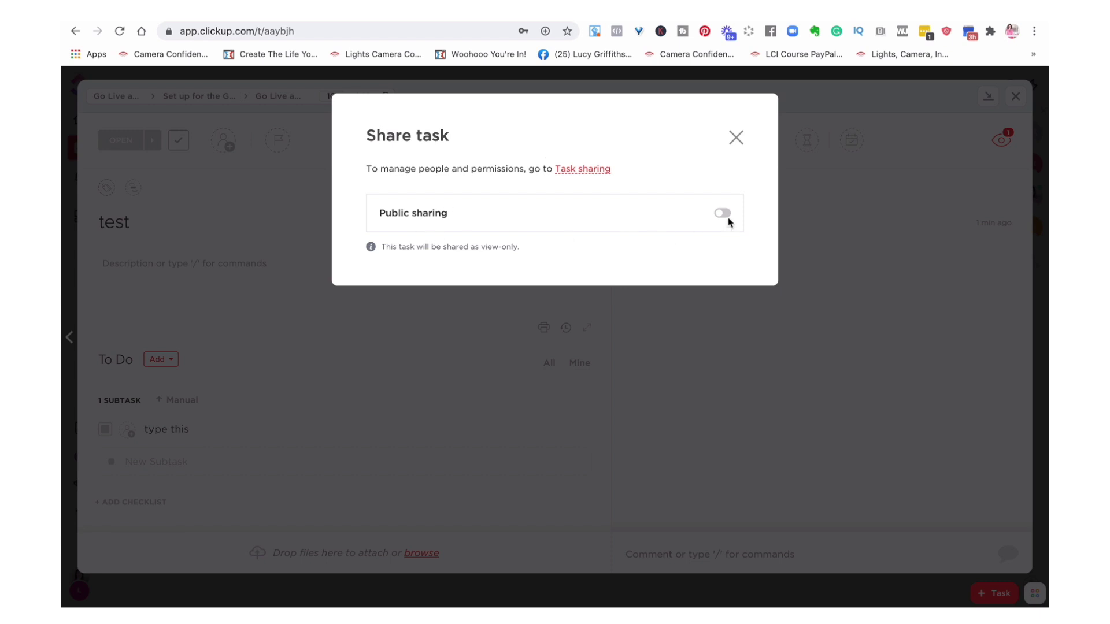
{"action": "left_click", "coordinate": [735, 139]}
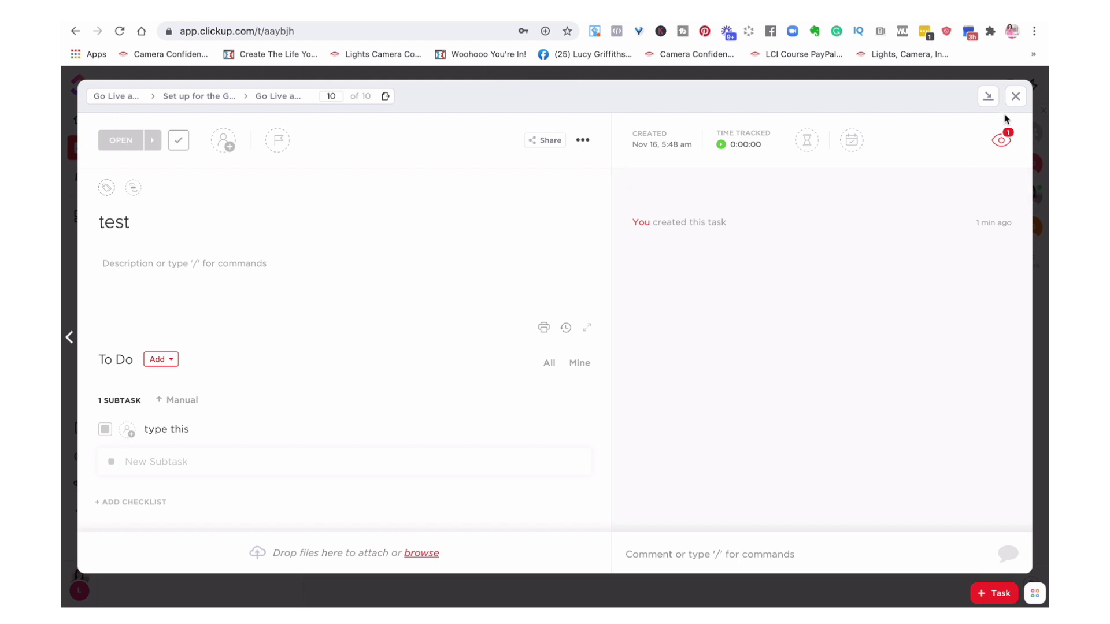
{"action": "left_click", "coordinate": [1015, 97]}
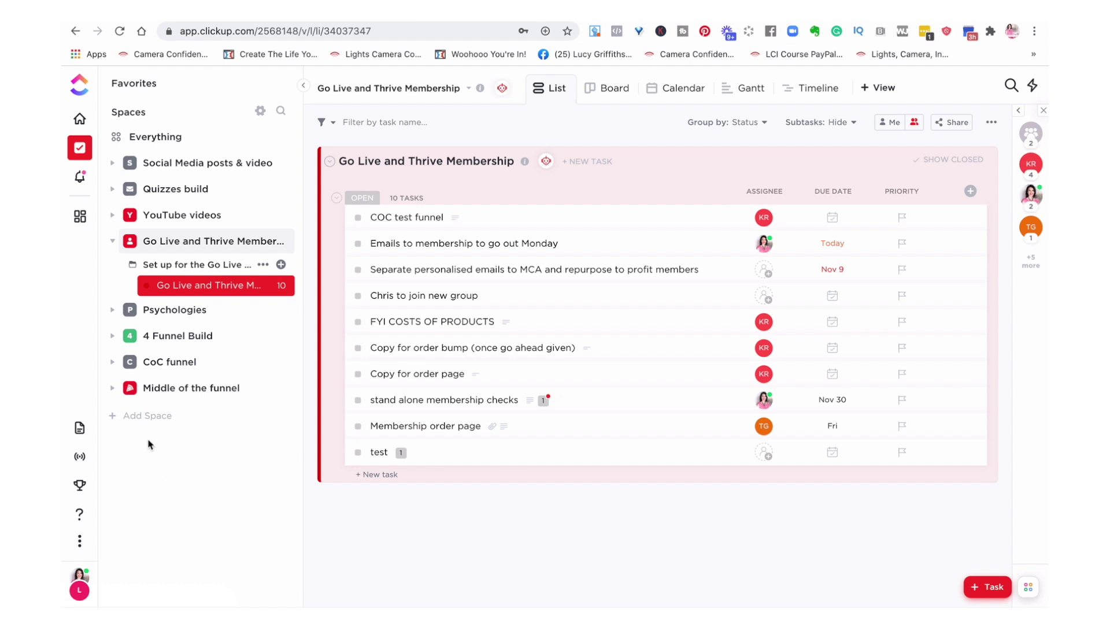
Start a new Space named "Content ideas"
{"action": "left_click", "coordinate": [145, 418]}
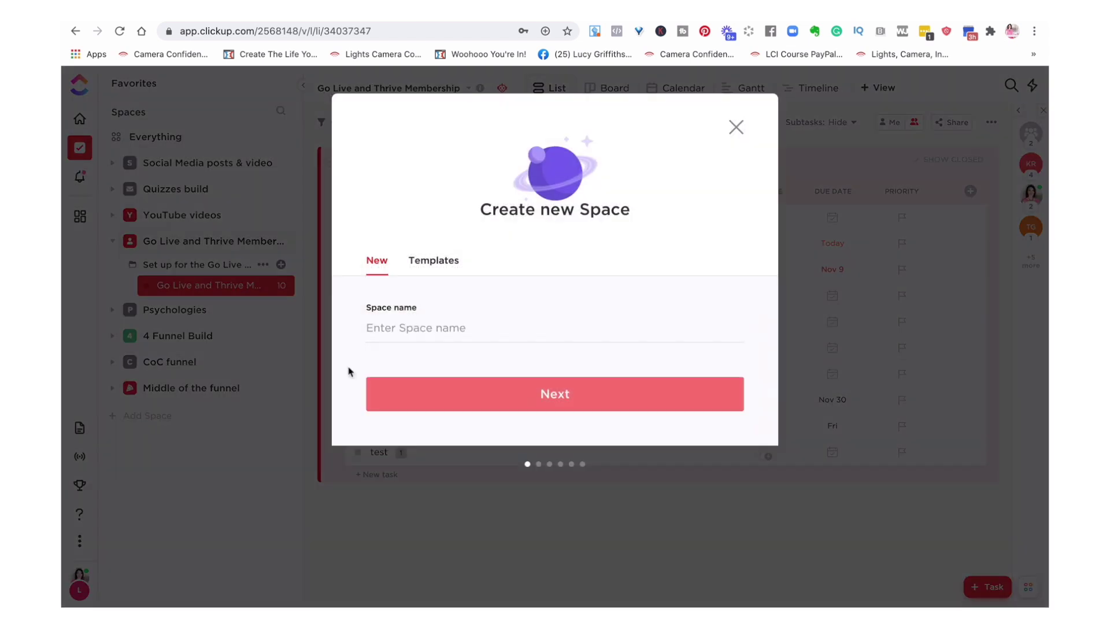
{"action": "left_click", "coordinate": [451, 327]}
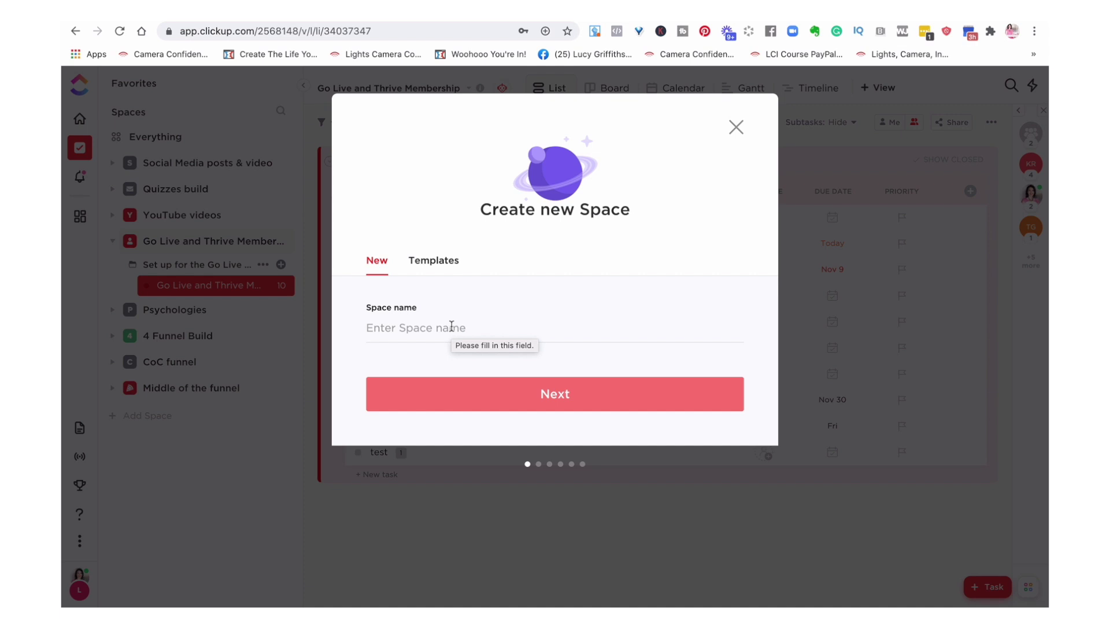
{"action": "type", "text": "Content ideas"}
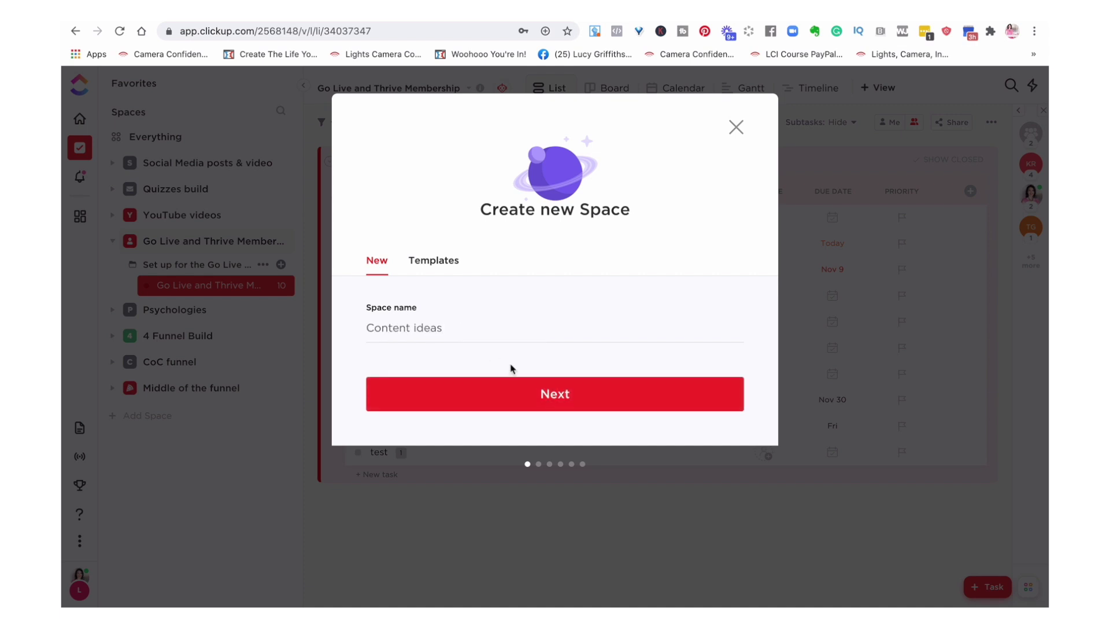
{"action": "left_click", "coordinate": [540, 396]}
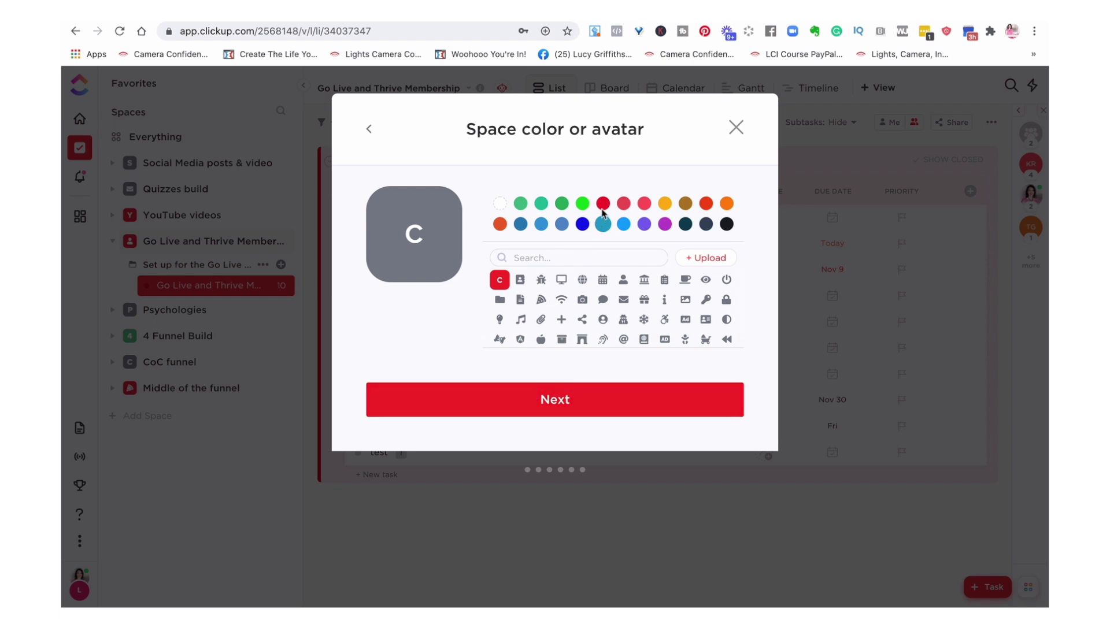
Give the new Space a pinkish-red color and the snowflake avatar
{"action": "left_click", "coordinate": [623, 204]}
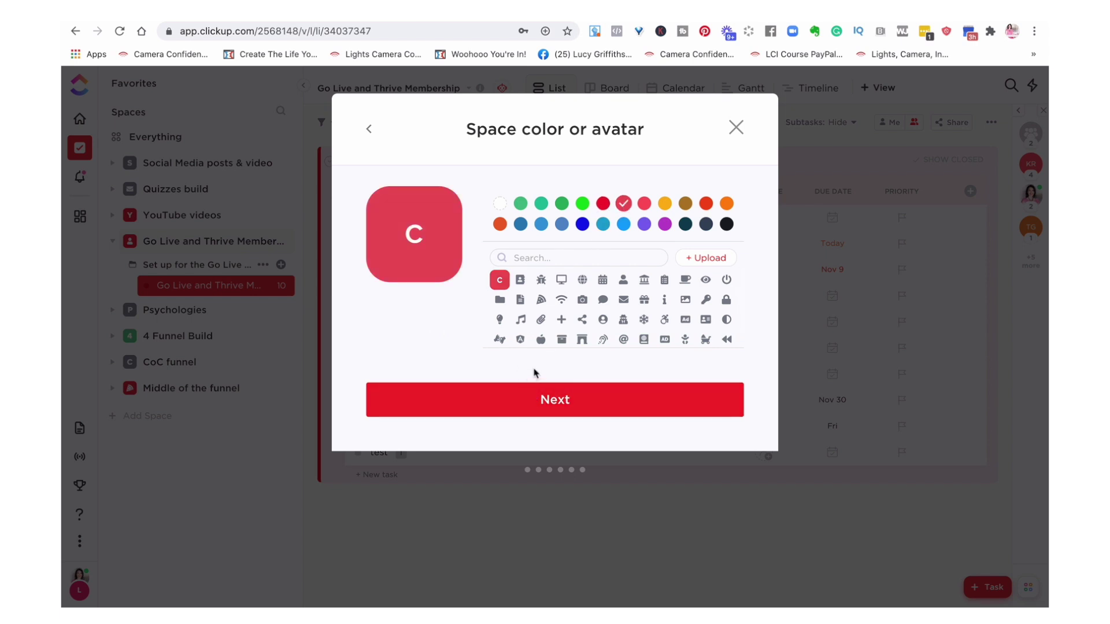
{"action": "left_click", "coordinate": [644, 321]}
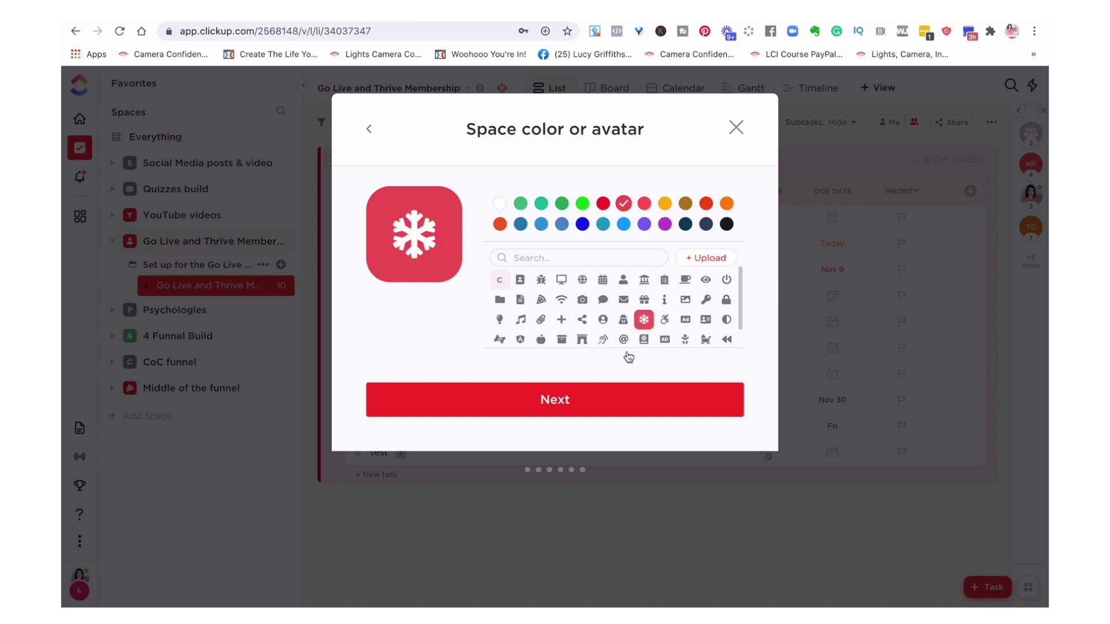
{"action": "left_click", "coordinate": [560, 407]}
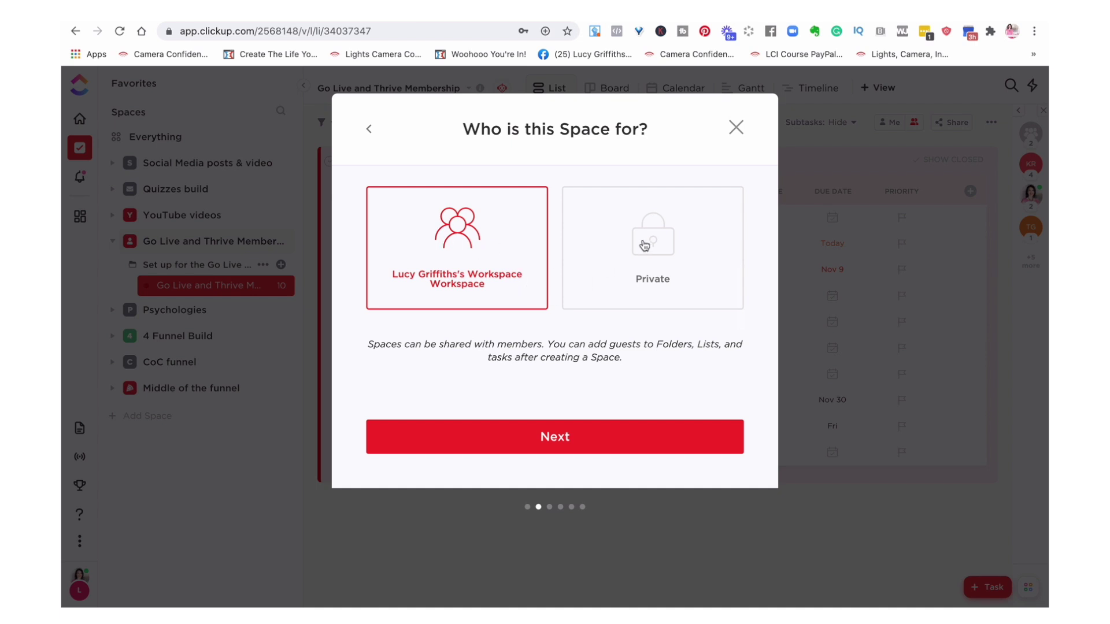
Share the new Space with the whole workspace and apply the Marketing task status template
{"action": "left_click", "coordinate": [525, 439]}
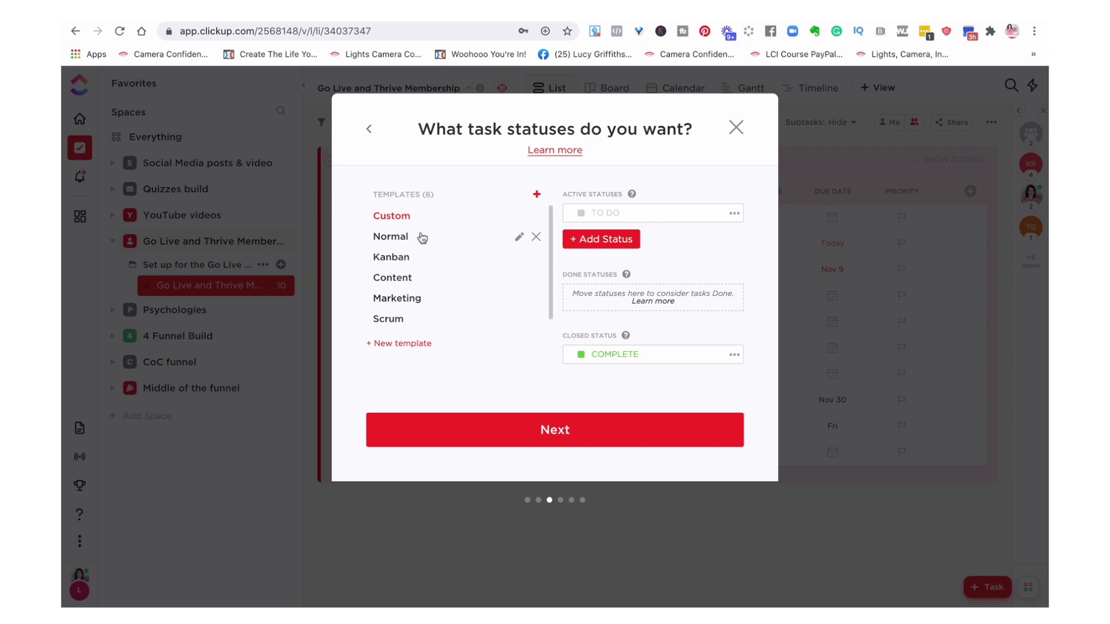
{"action": "left_click", "coordinate": [400, 238]}
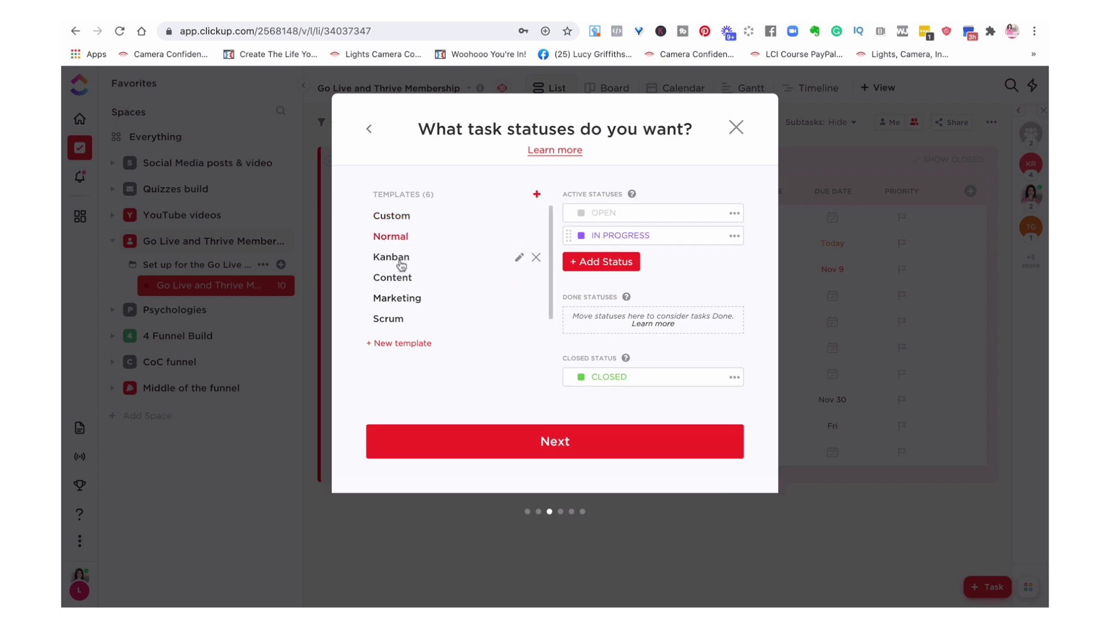
{"action": "left_click", "coordinate": [400, 264]}
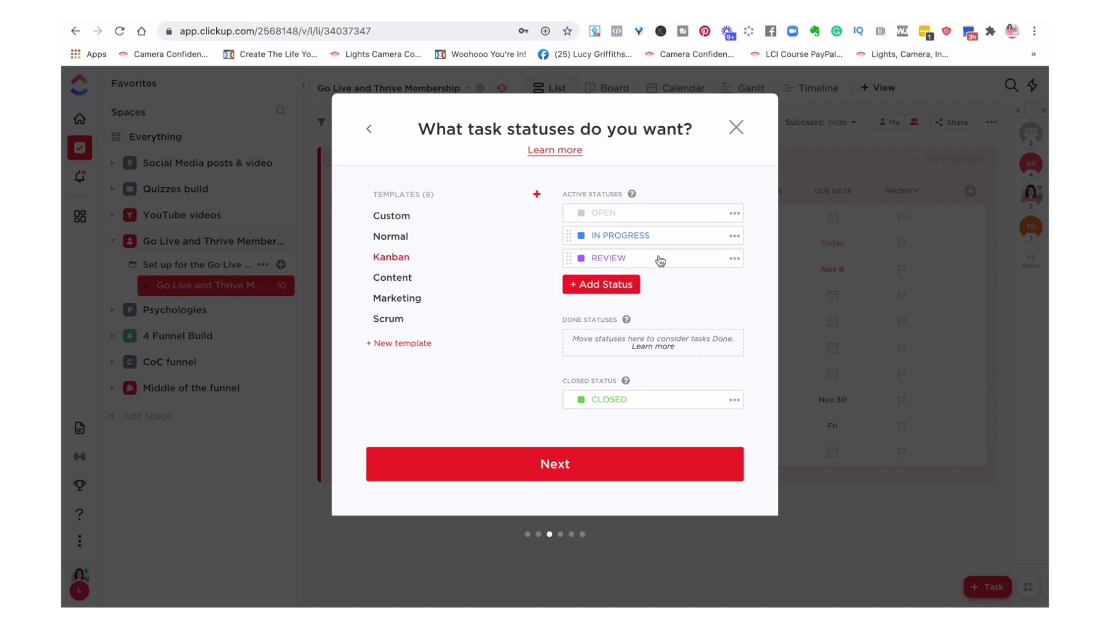
{"action": "left_click", "coordinate": [404, 301]}
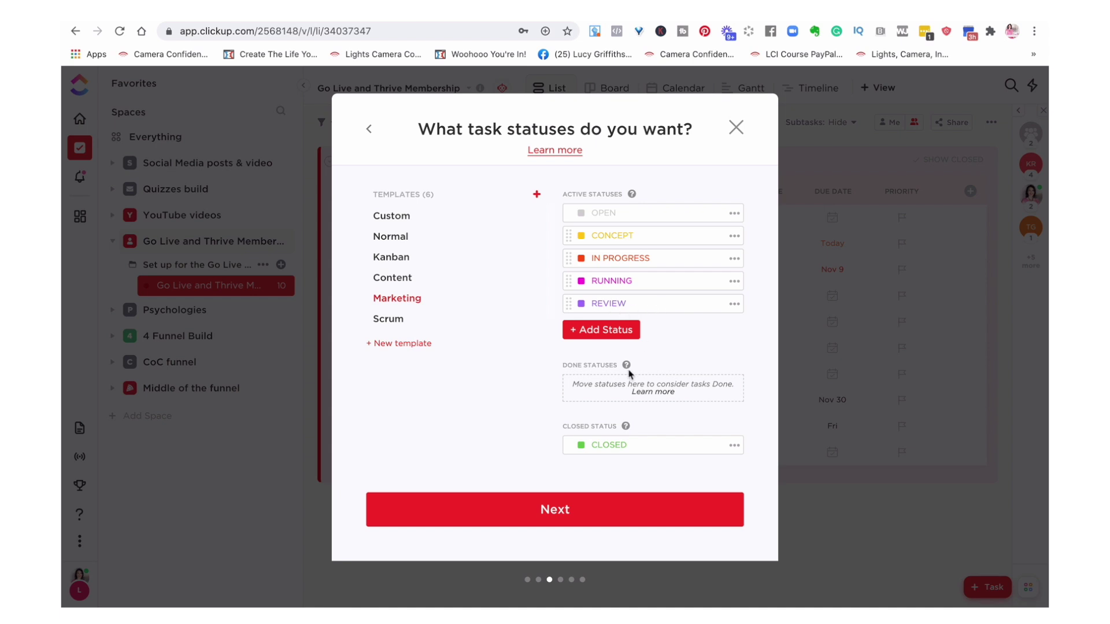
{"action": "left_click", "coordinate": [550, 511]}
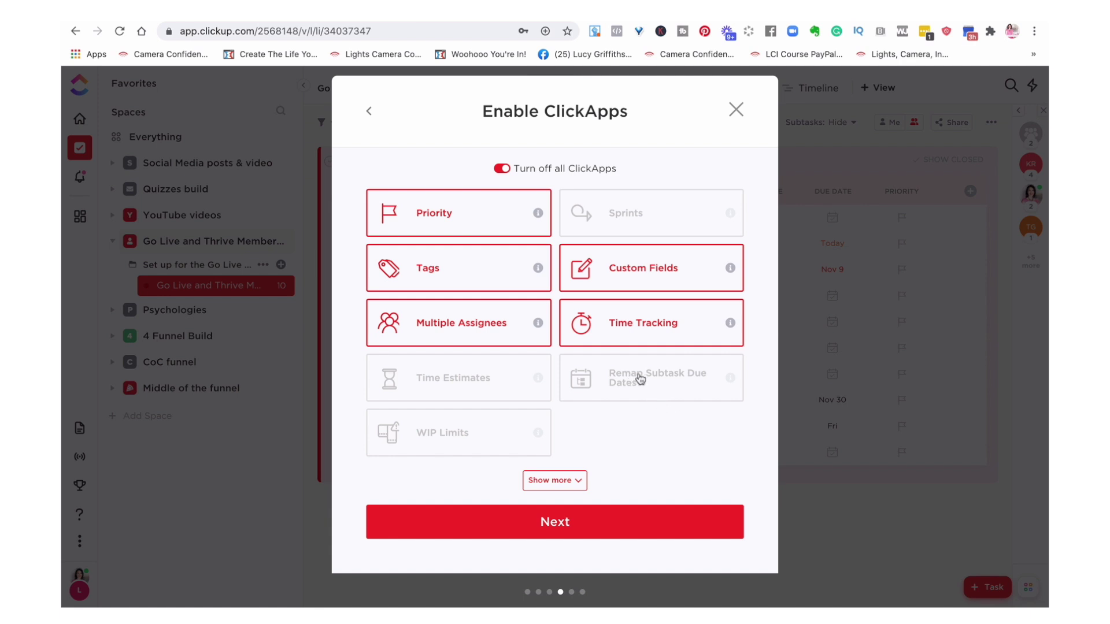
Enable the Remap Subtask Due Dates and Time Estimates ClickApps for the Space
{"action": "left_click", "coordinate": [679, 384]}
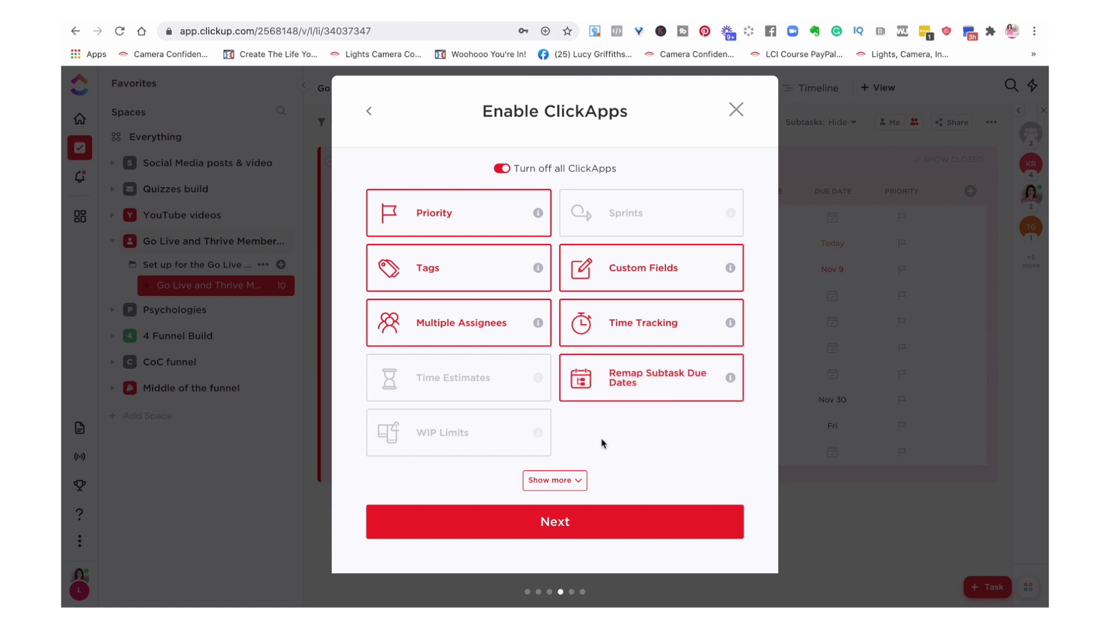
{"action": "left_click", "coordinate": [503, 384]}
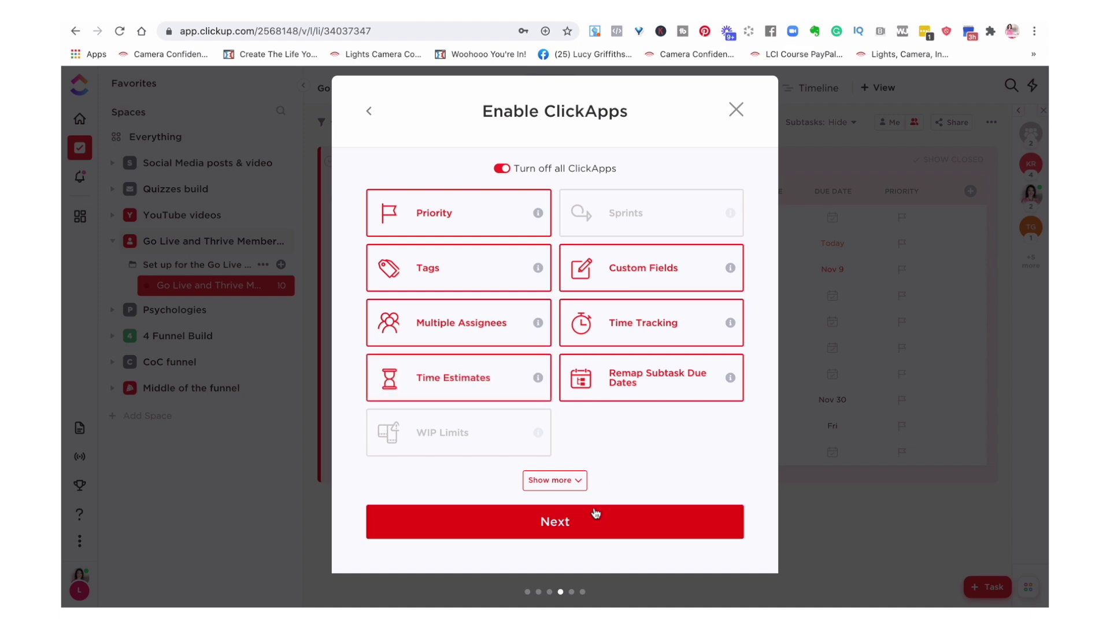
{"action": "left_click", "coordinate": [618, 522]}
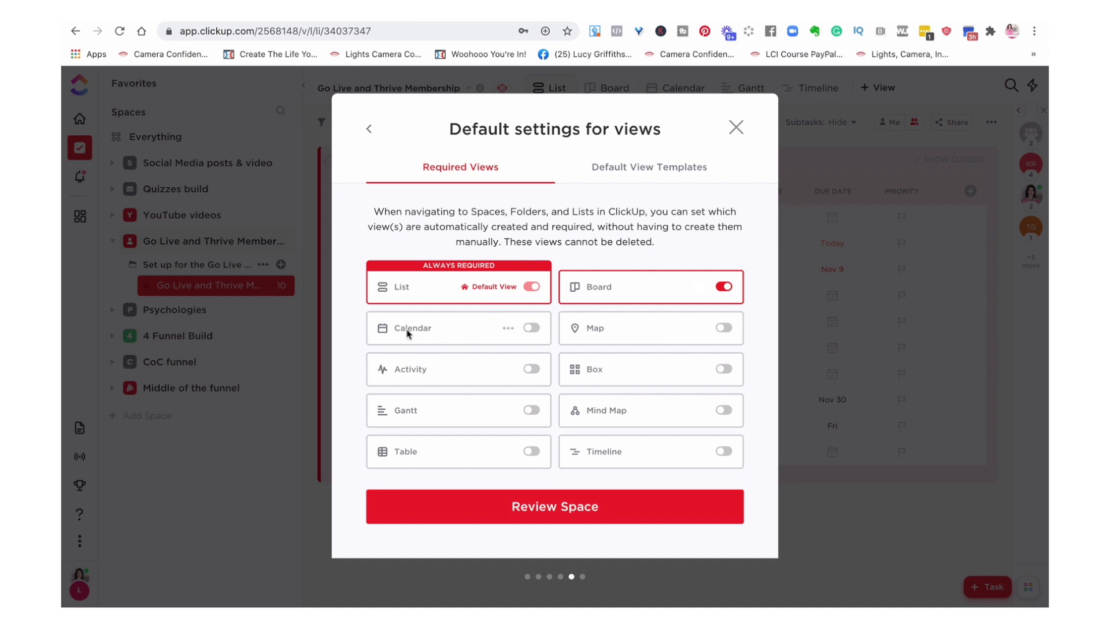
Add Calendar, Gantt and Table to the Space's required views and create the Space
{"action": "left_click", "coordinate": [533, 329]}
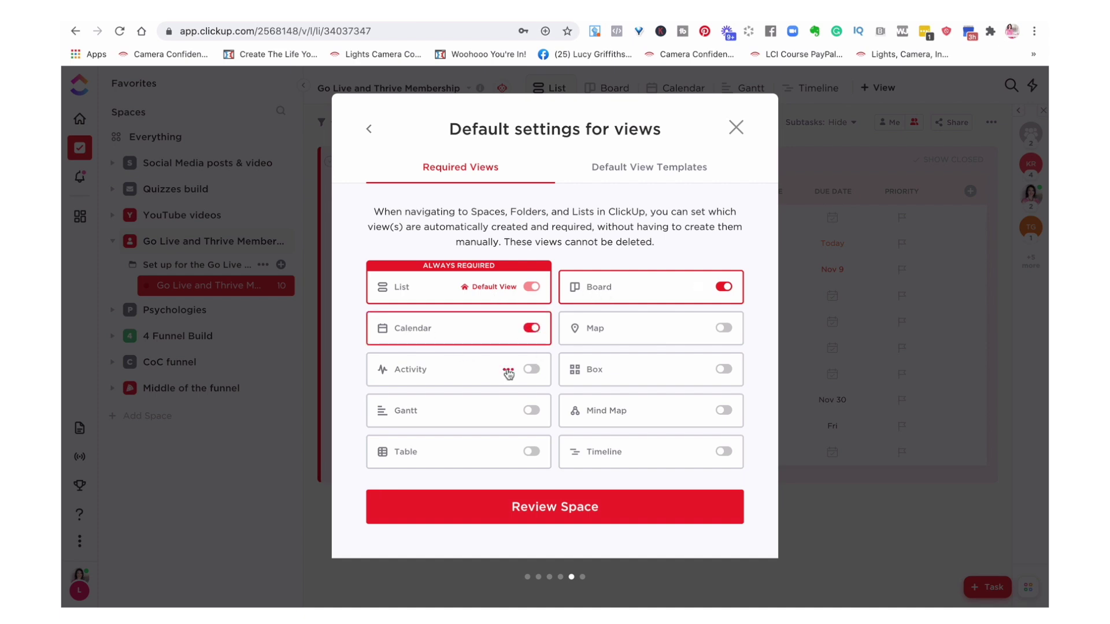
{"action": "left_click", "coordinate": [532, 411]}
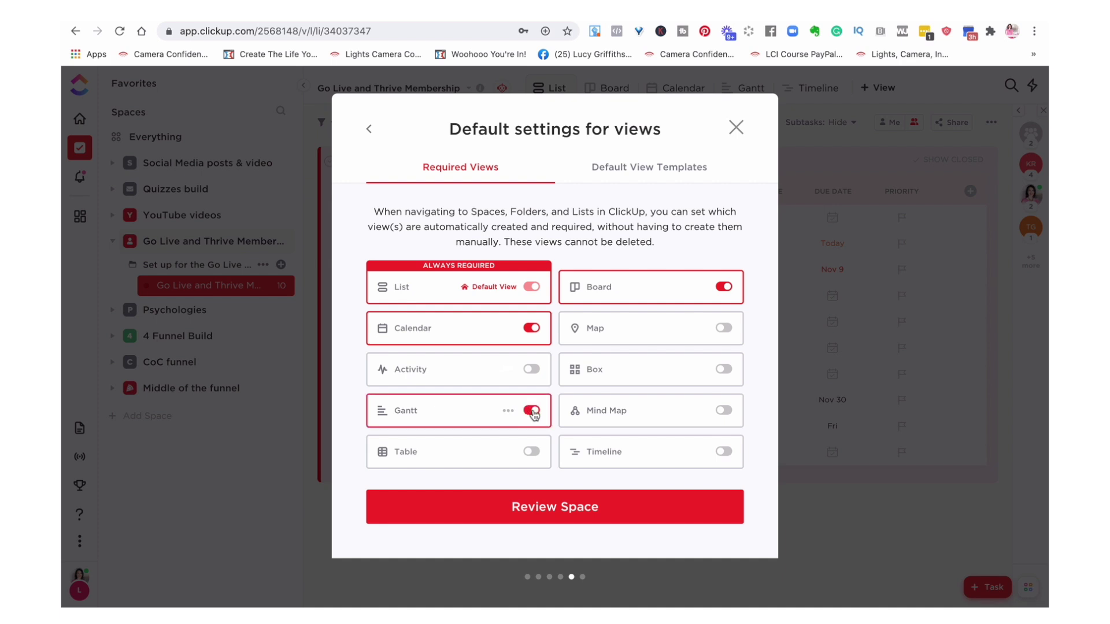
{"action": "left_click", "coordinate": [723, 411]}
{"action": "left_click", "coordinate": [724, 411]}
{"action": "left_click", "coordinate": [531, 452]}
{"action": "left_click", "coordinate": [528, 507]}
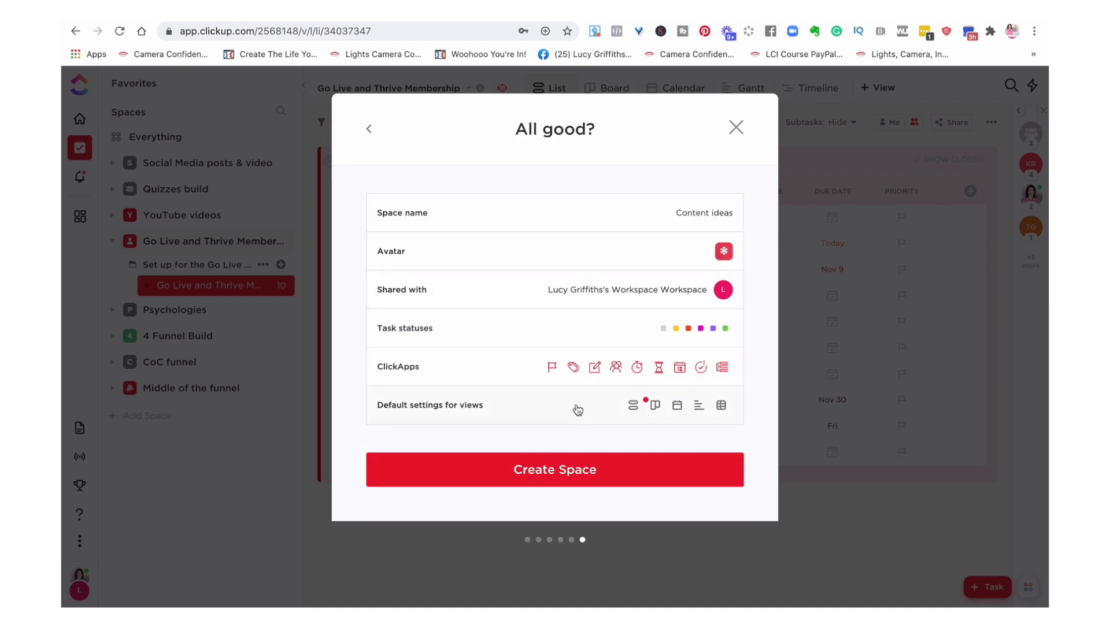
{"action": "left_click", "coordinate": [564, 479]}
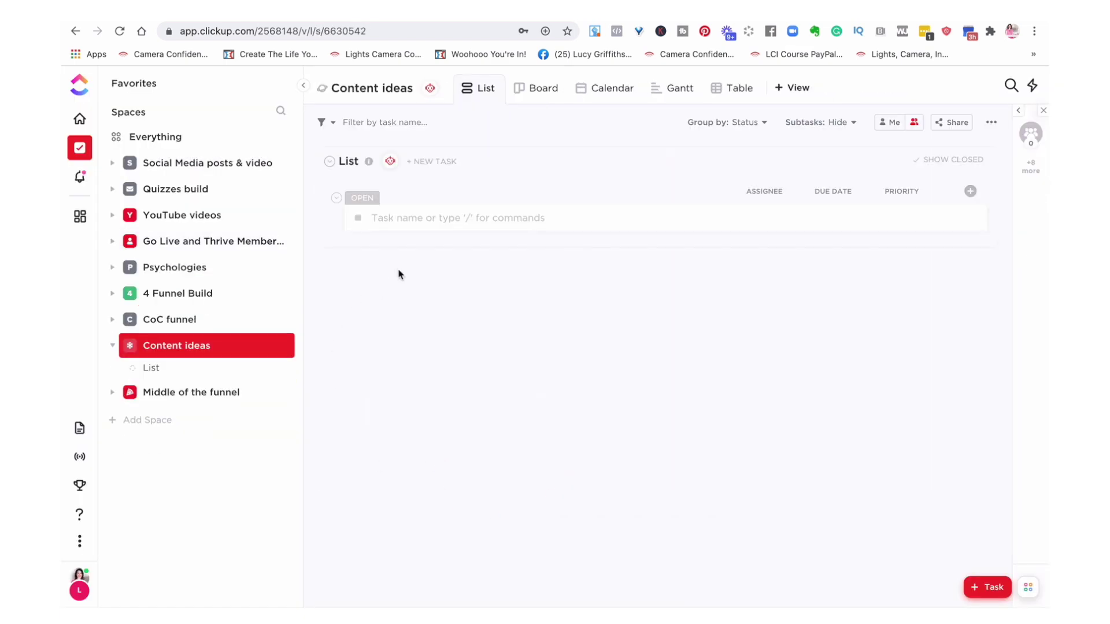
Add a task named "Podcast ideas" to the Content ideas list and assign it to yourself
{"action": "left_click", "coordinate": [412, 215]}
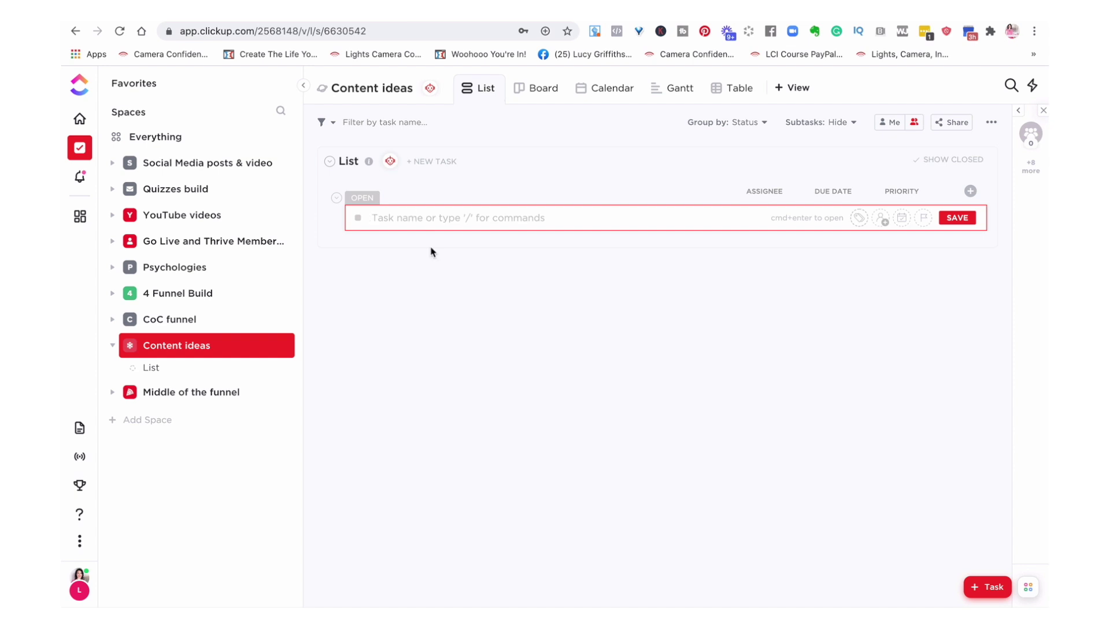
{"action": "type", "text": "Pos"}
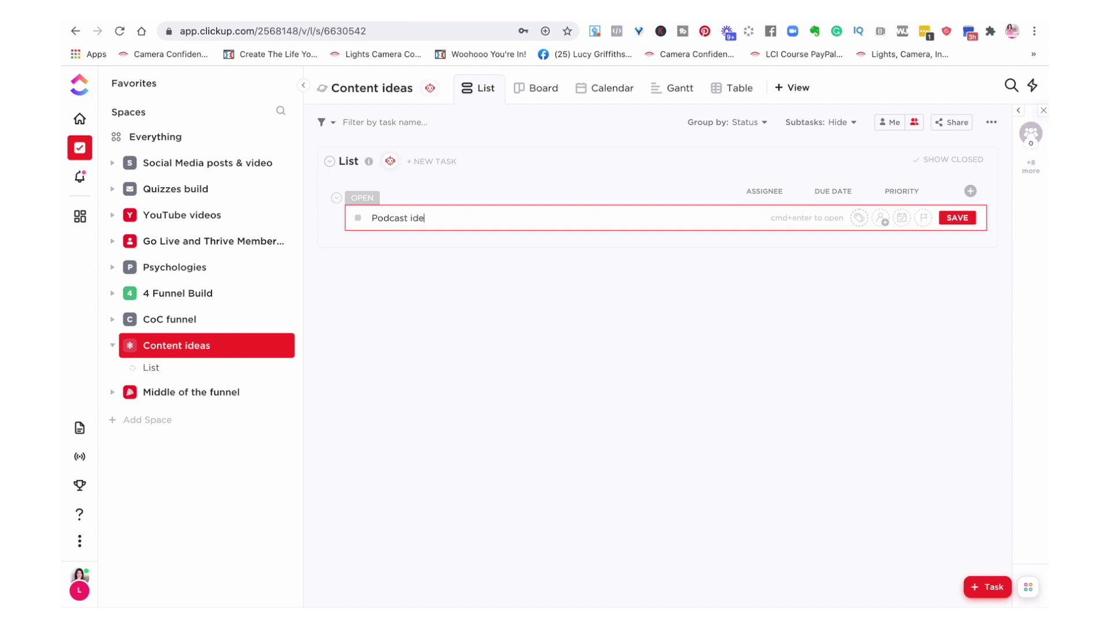
{"action": "key", "text": "Return"}
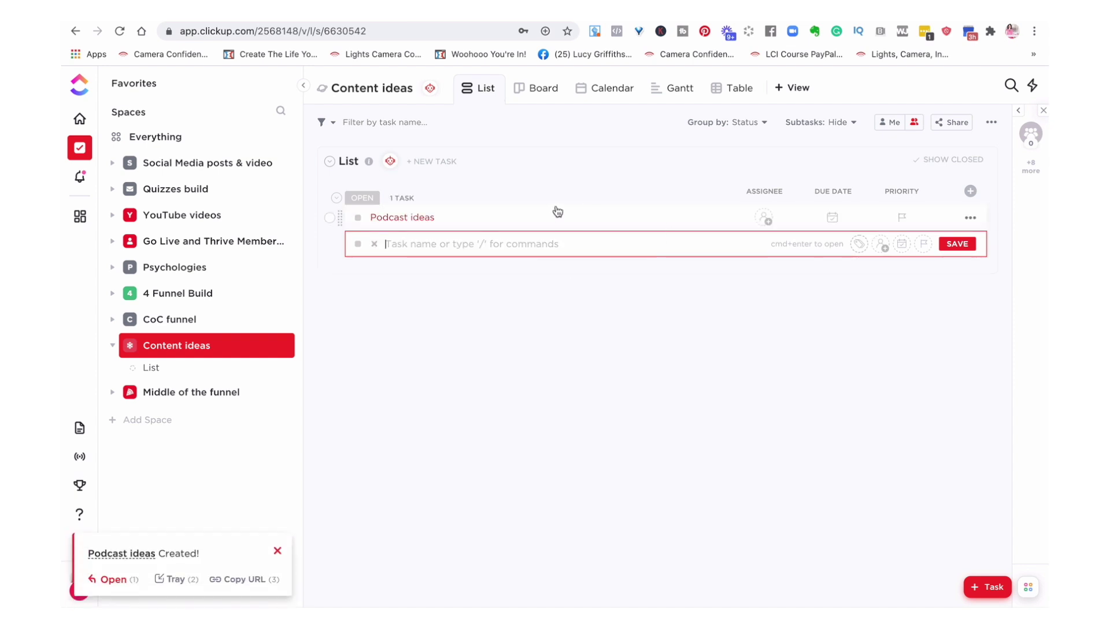
{"action": "left_click", "coordinate": [763, 220]}
{"action": "left_click", "coordinate": [790, 289]}
{"action": "left_click", "coordinate": [678, 296]}
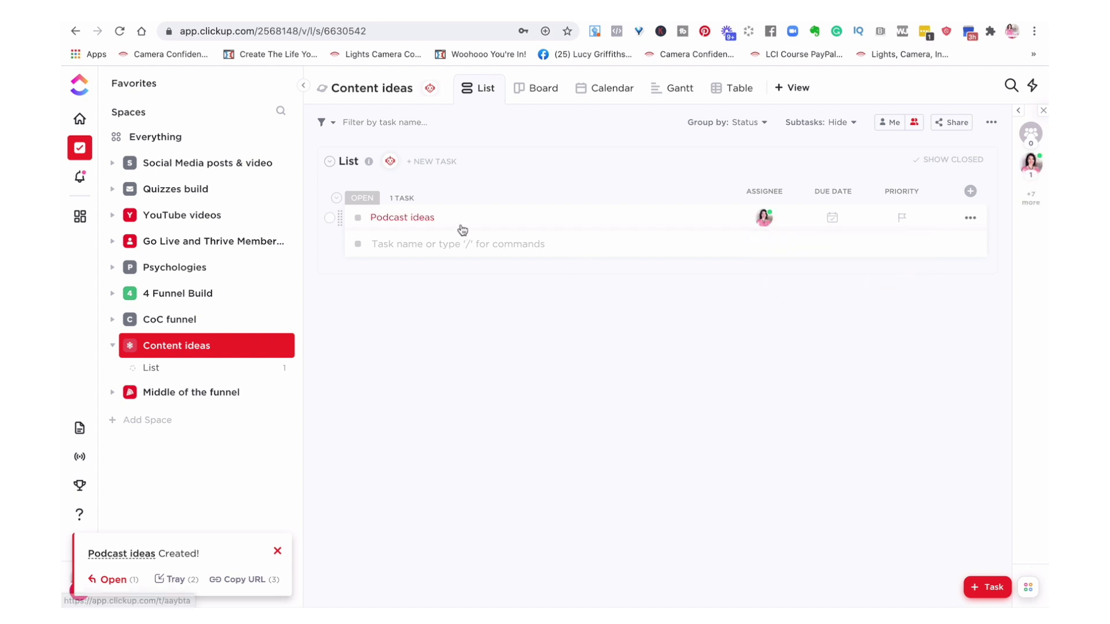
Open the "Podcast ideas" task and add a subtask named "Interview" followed by the guest's first name
{"action": "left_click", "coordinate": [414, 216]}
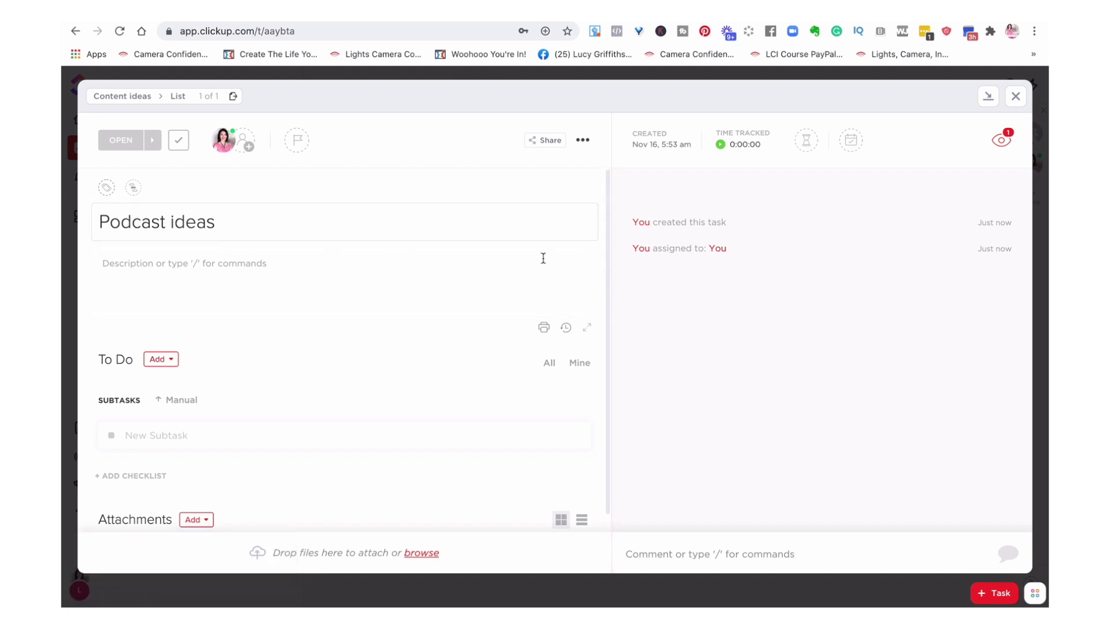
{"action": "scroll", "coordinate": [604, 327], "scroll_direction": "down", "scroll_amount": 1}
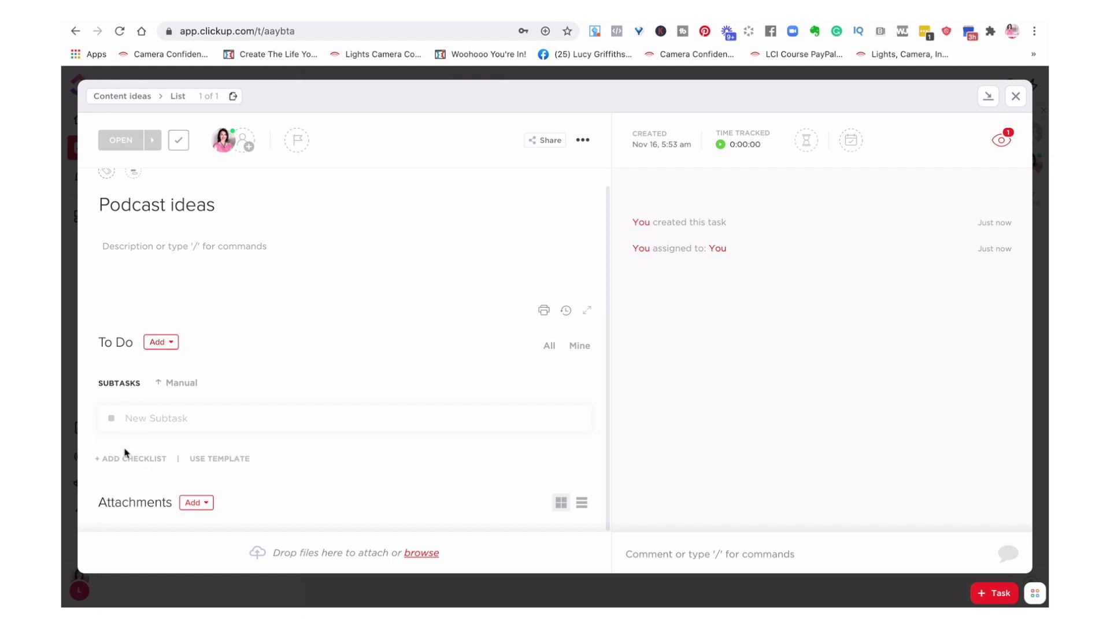
{"action": "left_click", "coordinate": [147, 425]}
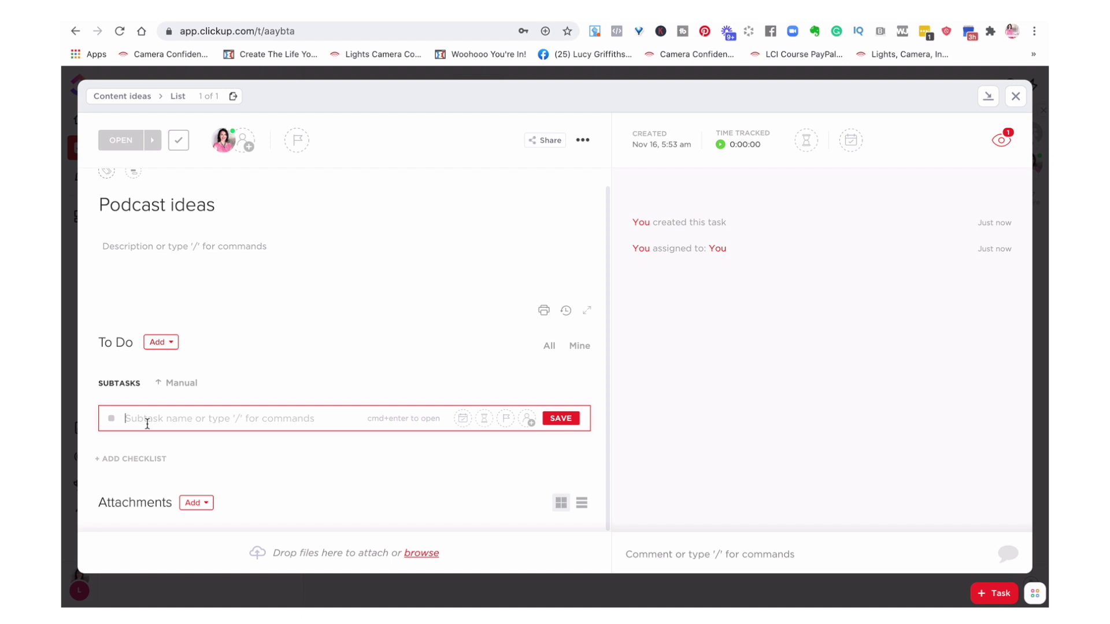
{"action": "type", "text": "Interview R"}
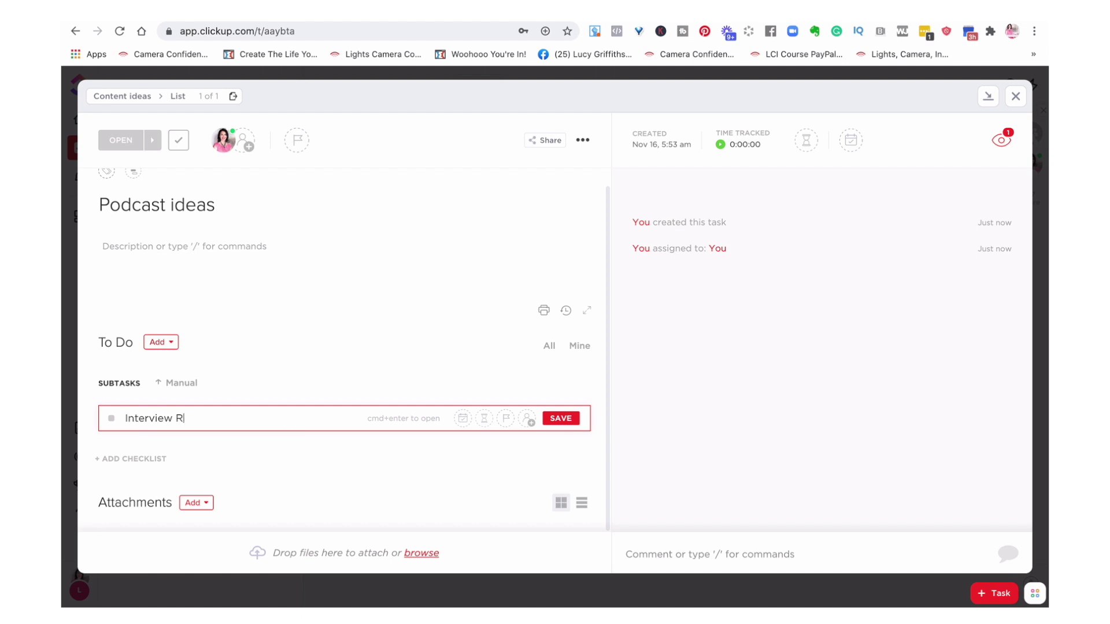
{"action": "type", "text": "ae"}
{"action": "key", "text": "Return"}
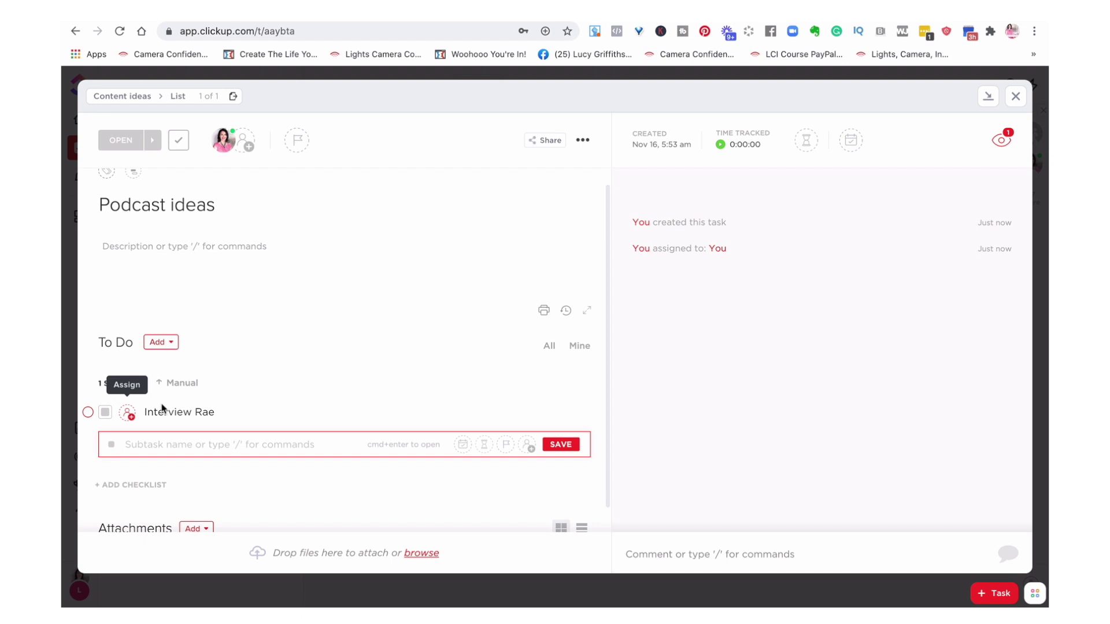
Review the interview subtask's options, set its status to Concept, and close the task
{"action": "left_click", "coordinate": [243, 413]}
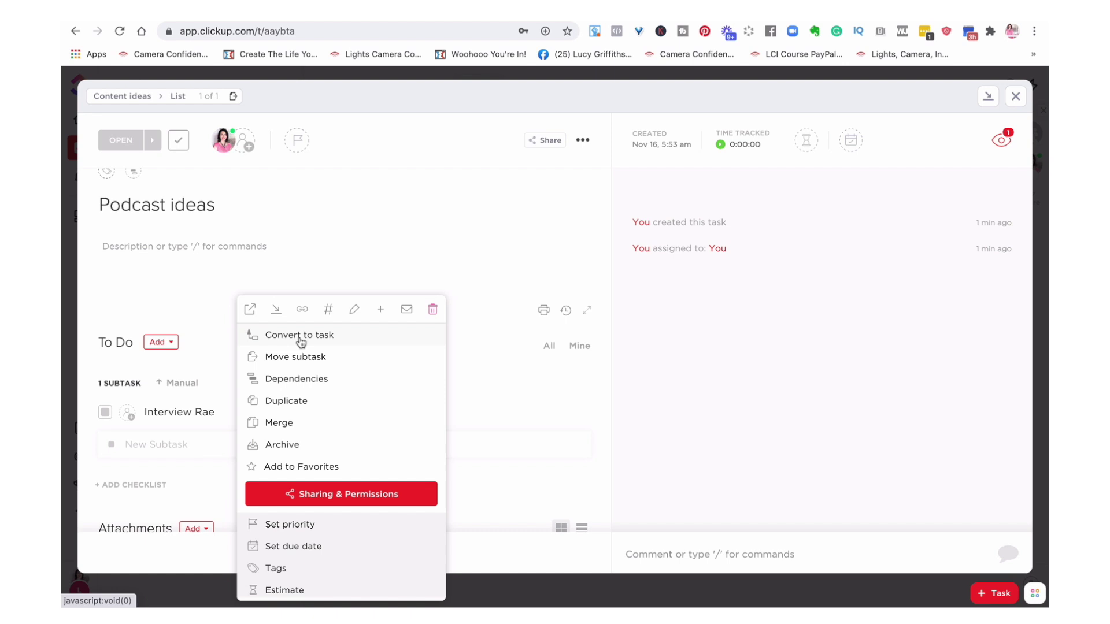
{"action": "left_click", "coordinate": [391, 212]}
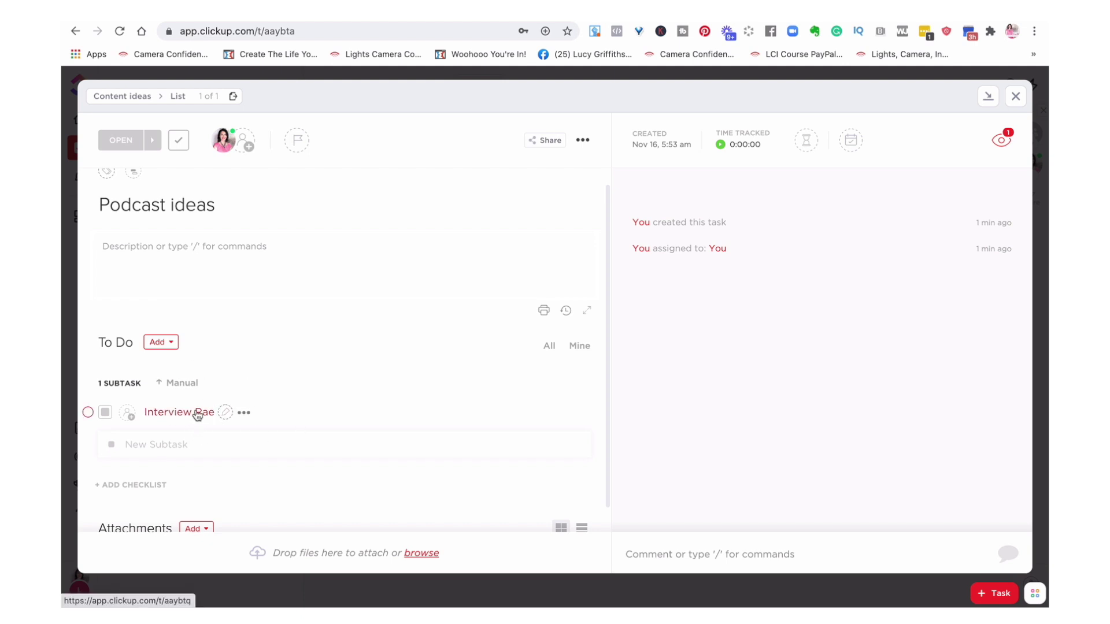
{"action": "left_click", "coordinate": [105, 413]}
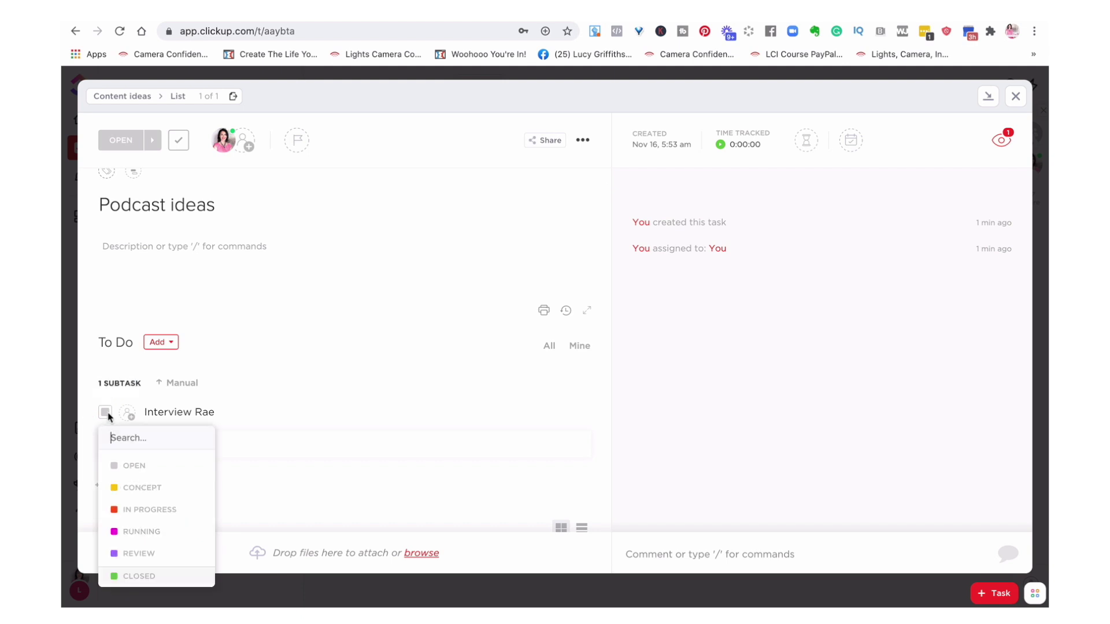
{"action": "left_click", "coordinate": [140, 489]}
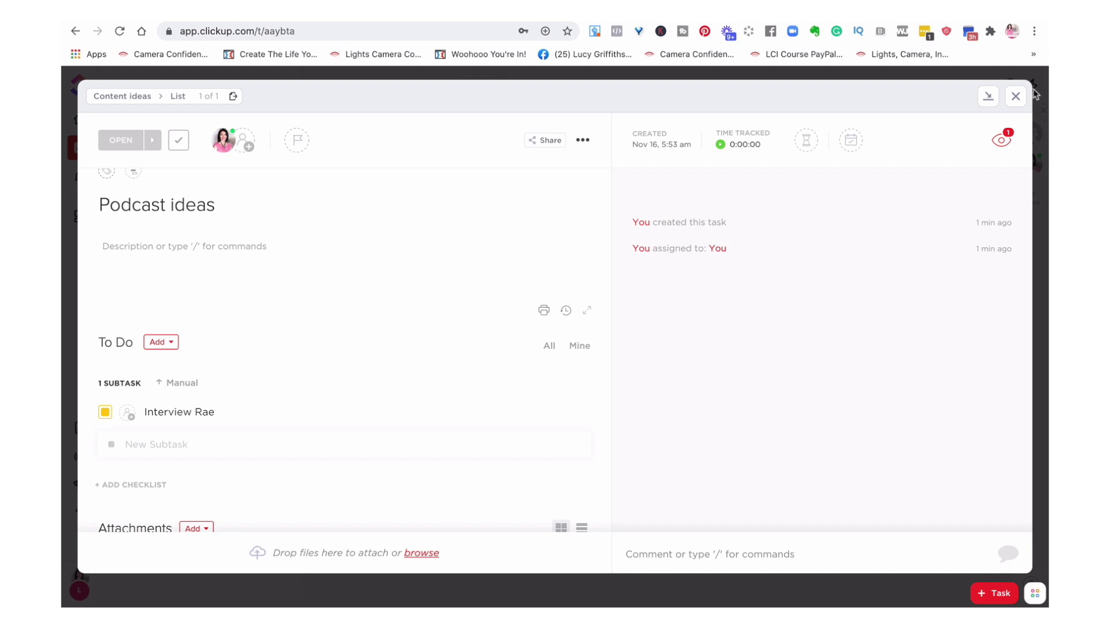
{"action": "left_click", "coordinate": [1015, 96]}
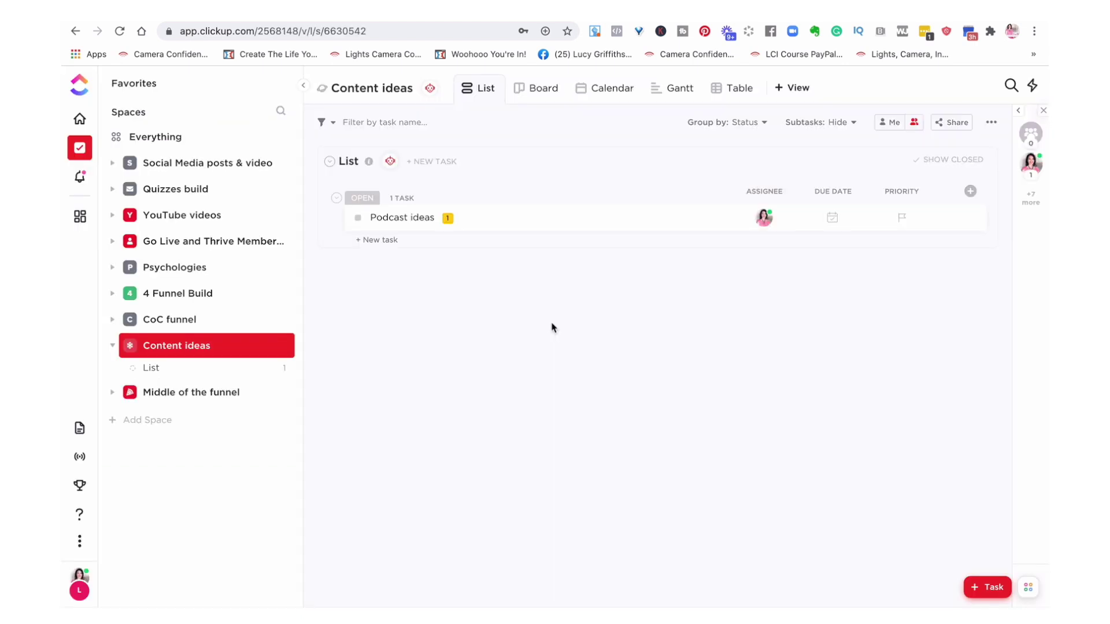
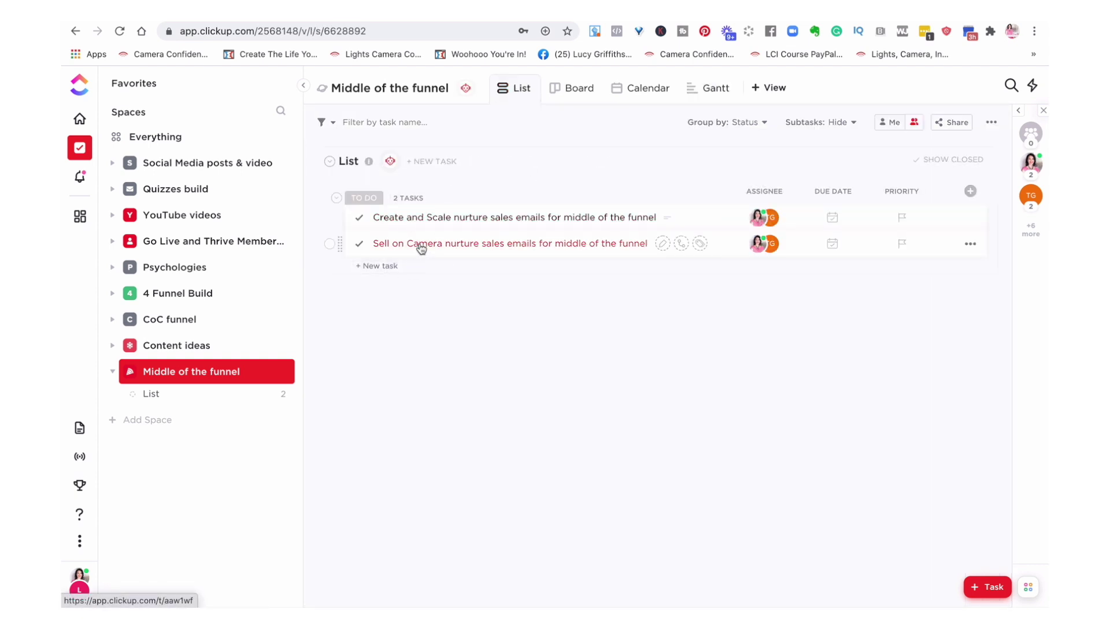
In the Middle of the funnel Space's Create and Scale emails task, add subtasks "Check with copywriter for any changes" and "Sub-edited"
{"action": "left_click", "coordinate": [455, 228]}
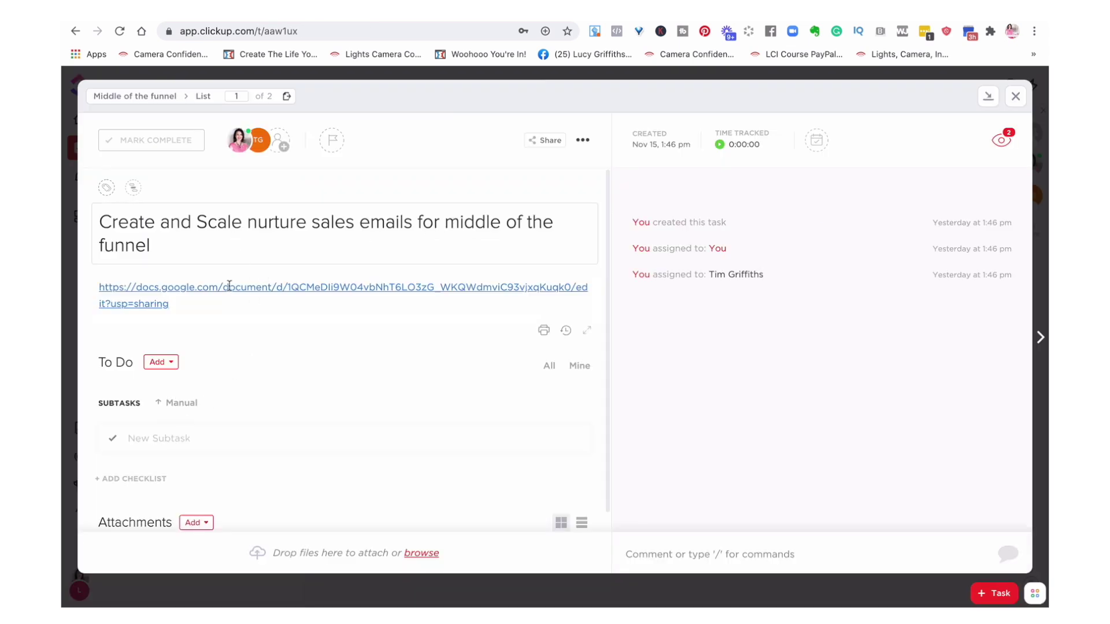
{"action": "left_click", "coordinate": [168, 439]}
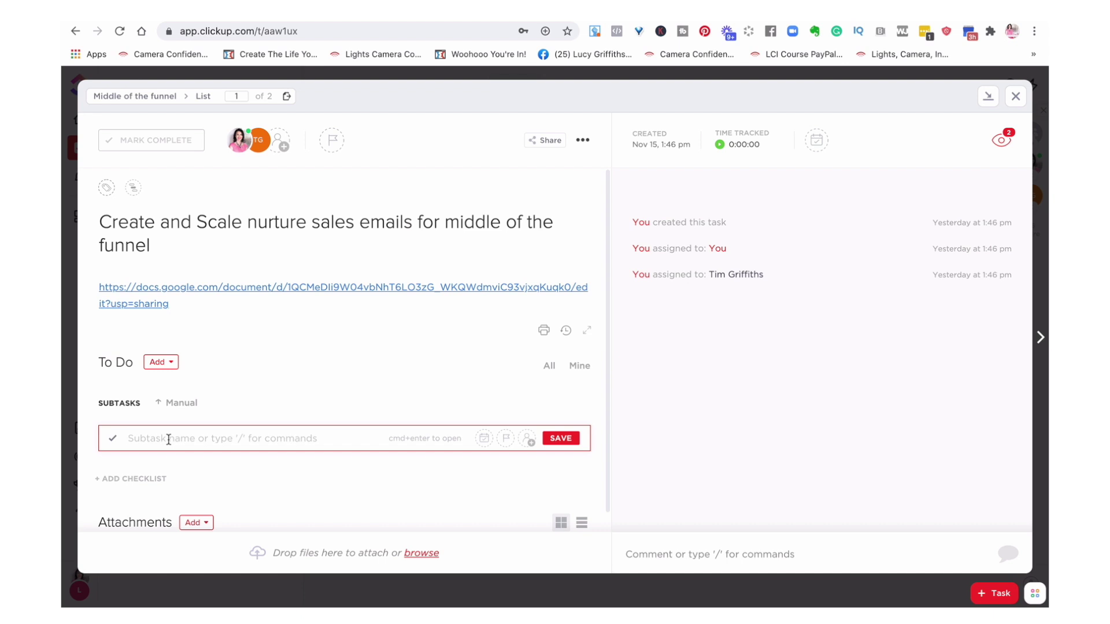
{"action": "type", "text": "Check"}
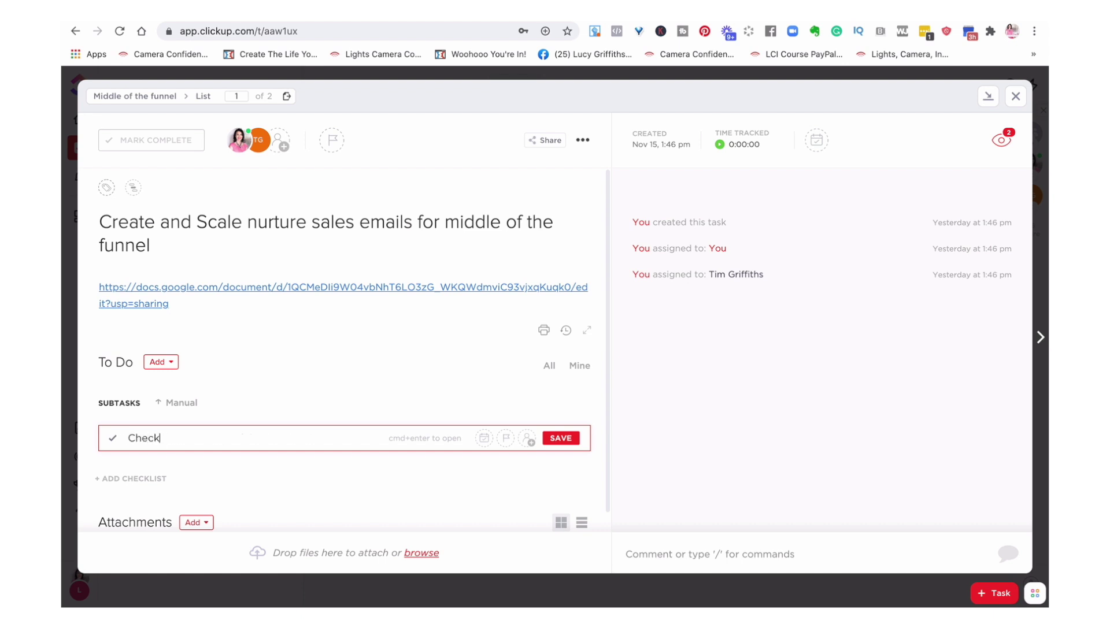
{"action": "type", "text": " with copywriter for any changes"}
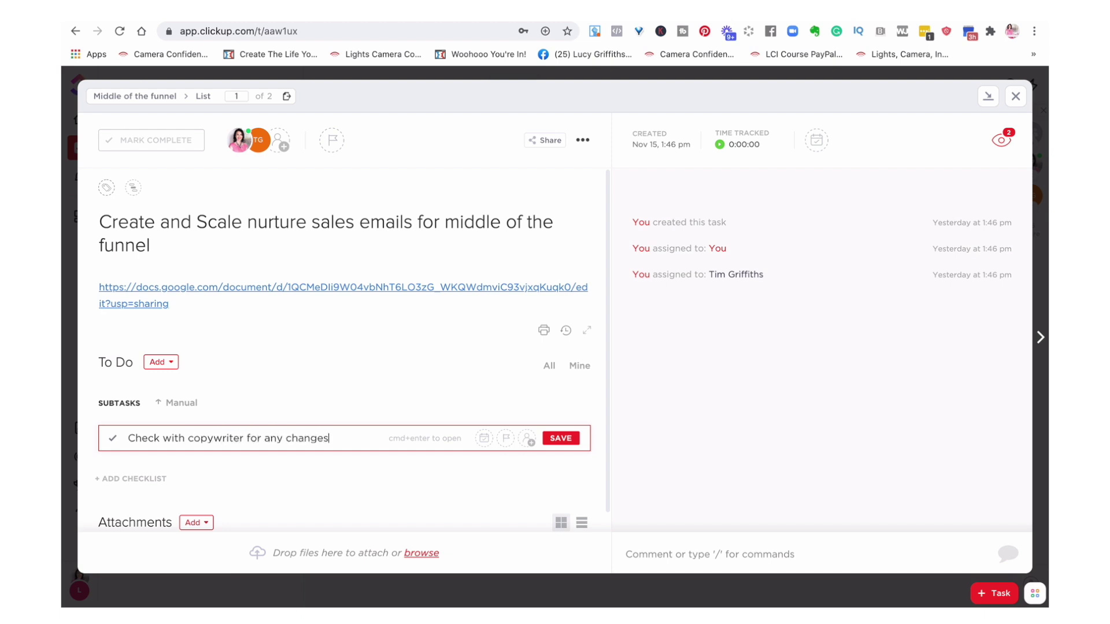
{"action": "key", "text": "Return"}
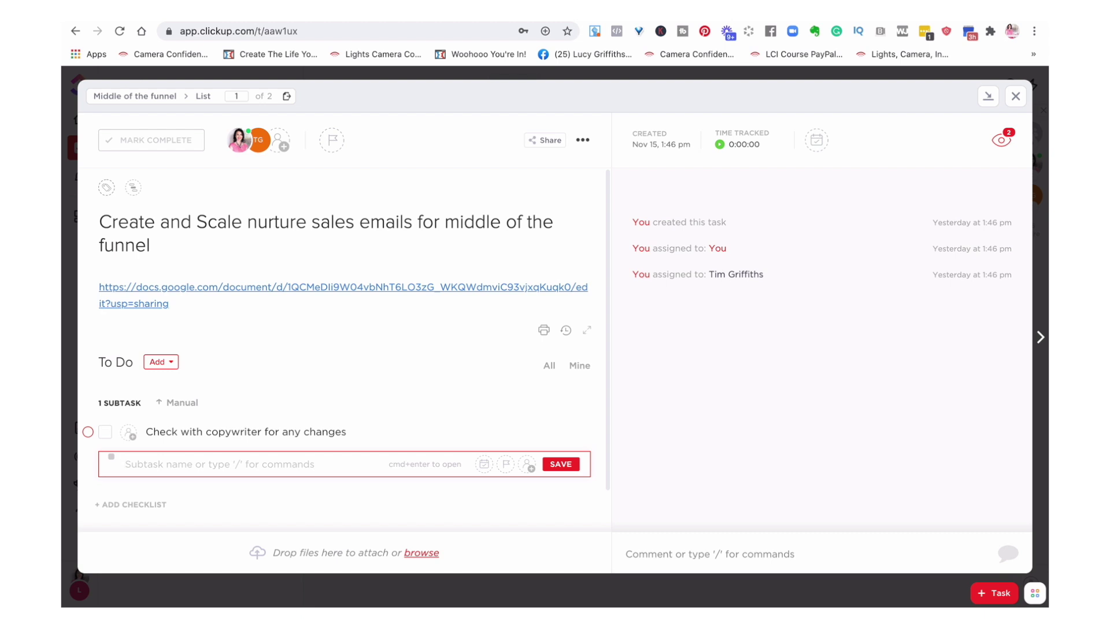
{"action": "type", "text": "Sub-edited"}
{"action": "key", "text": "Return"}
Add a third subtask named "Added to Active Campaign" to the sales emails task
{"action": "type", "text": "Added to"}
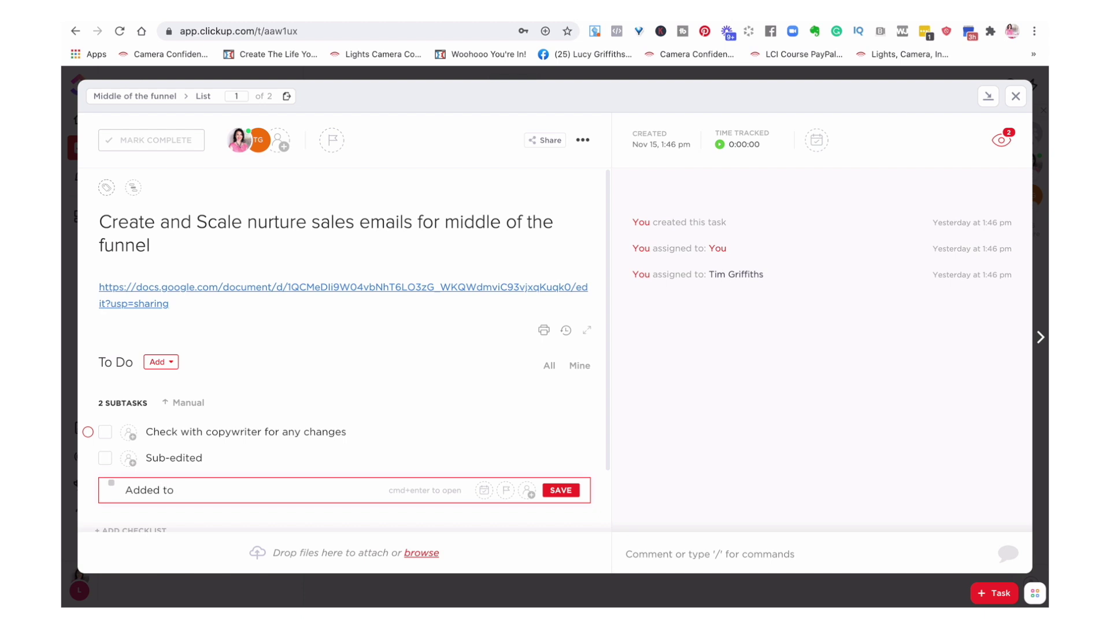
{"action": "type", "text": " AC"}
{"action": "key", "text": "BackSpace"}
{"action": "key", "text": "BackSpace"}
{"action": "type", "text": "ctive Campaign"}
{"action": "key", "text": "Return"}
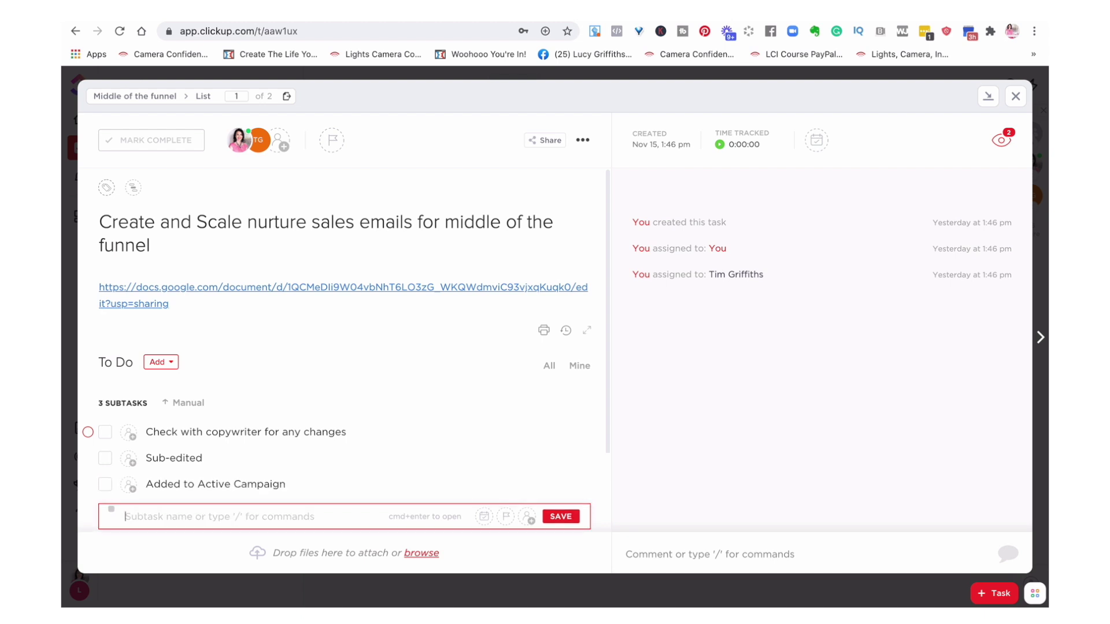
Add a fourth subtask named "Automation set up" to the sales emails task
{"action": "type", "text": "Automation "}
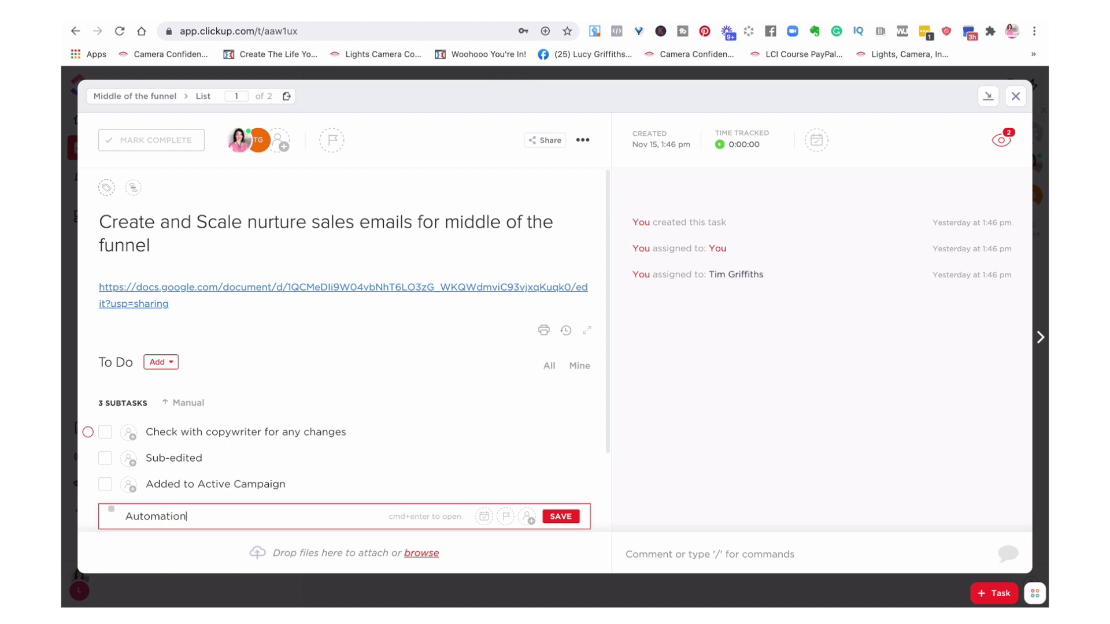
{"action": "type", "text": "step"}
{"action": "key", "text": "BackSpace"}
{"action": "key", "text": "BackSpace"}
{"action": "type", "text": "t up"}
{"action": "key", "text": "Return"}
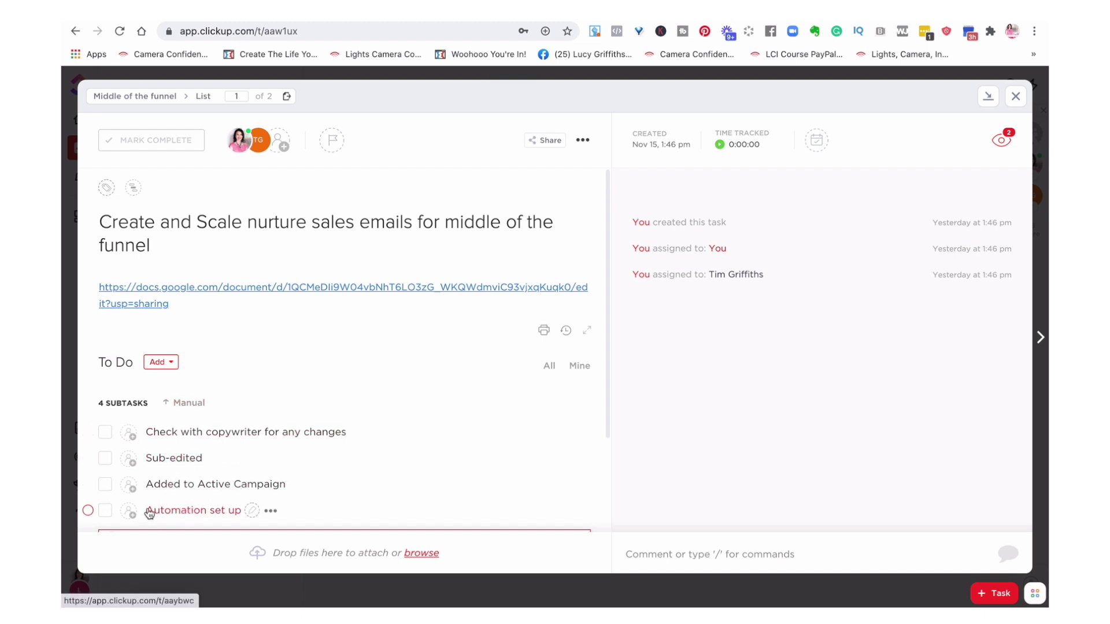
Assign the "Added to Active Campaign" subtask to the team member with initials LO
{"action": "left_click", "coordinate": [129, 486]}
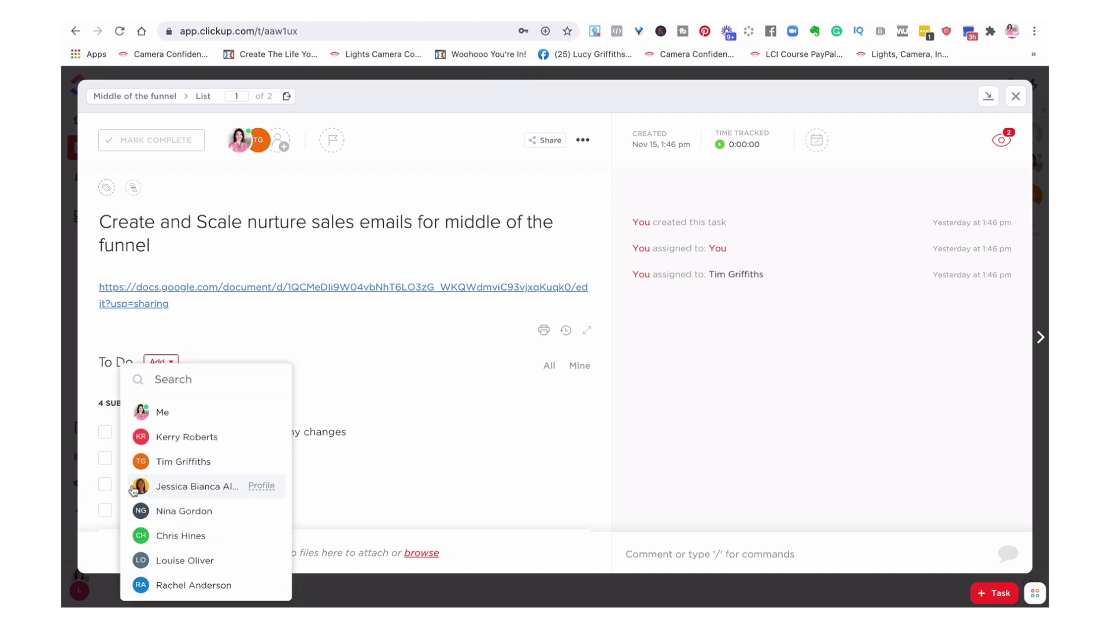
{"action": "left_click", "coordinate": [141, 560]}
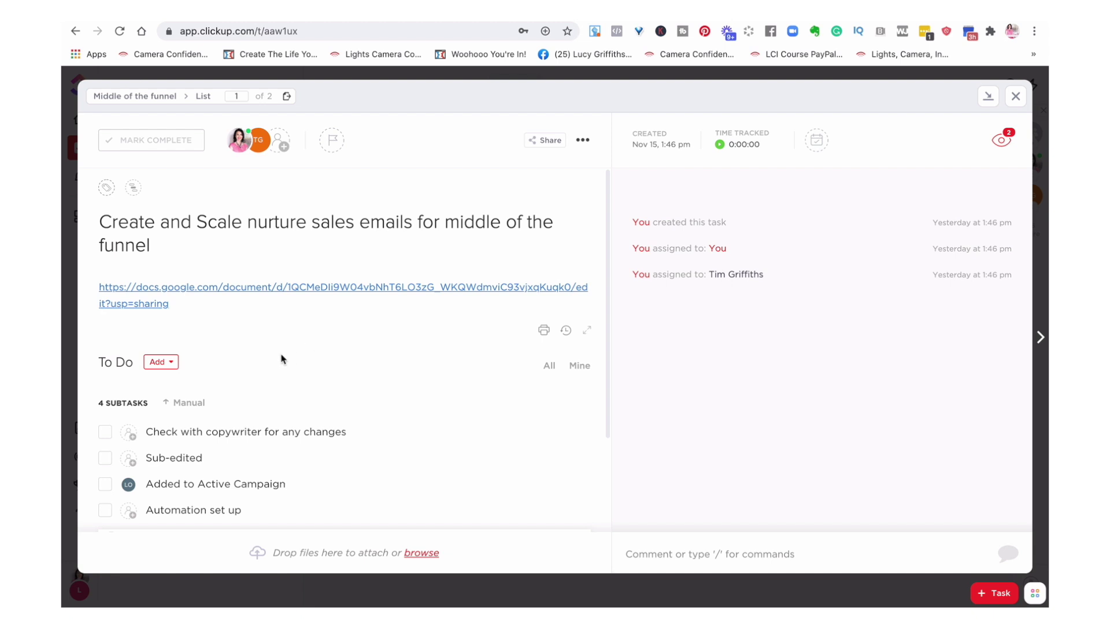
{"action": "left_click_drag", "start_coordinate": [606, 403], "coordinate": [602, 377]}
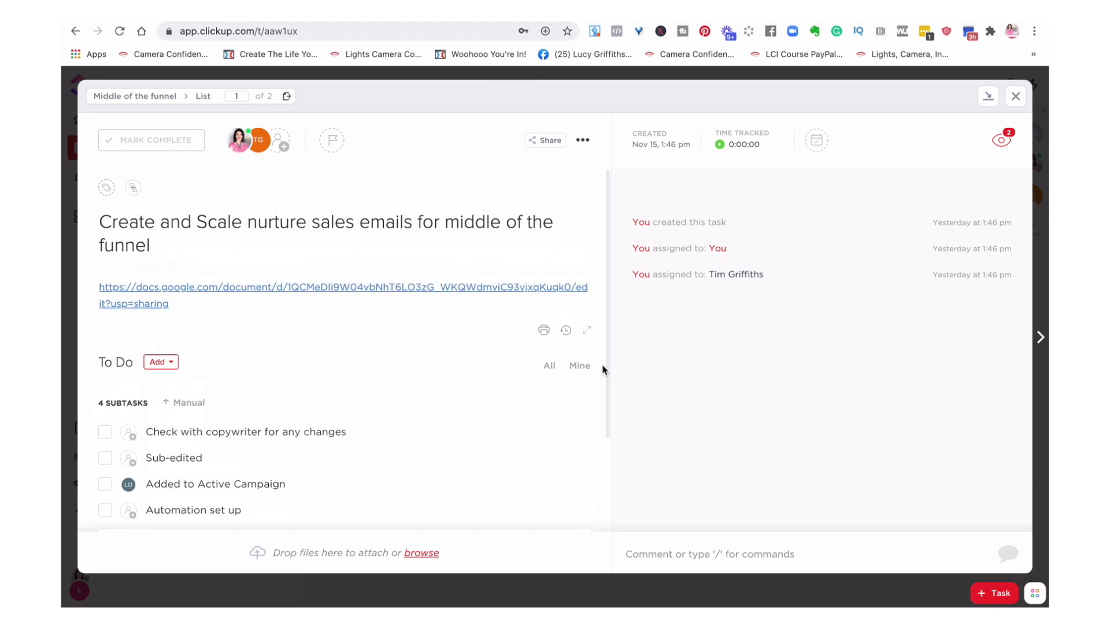